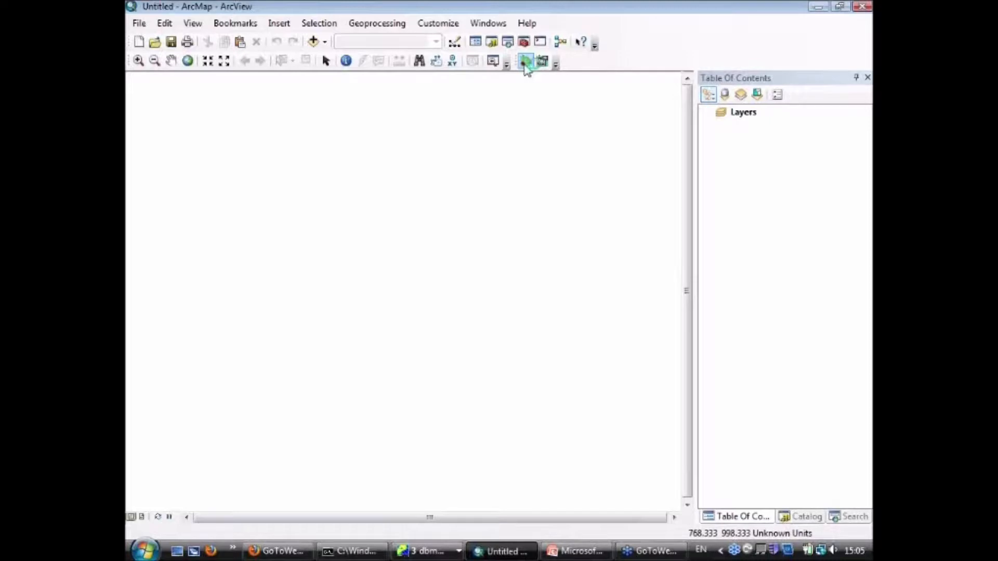
- Launch Gridding & Contouring from ArcMap and load the workflow file GIS_Demo\Comapny_X_Workflow.tsk
left_click(525, 62)
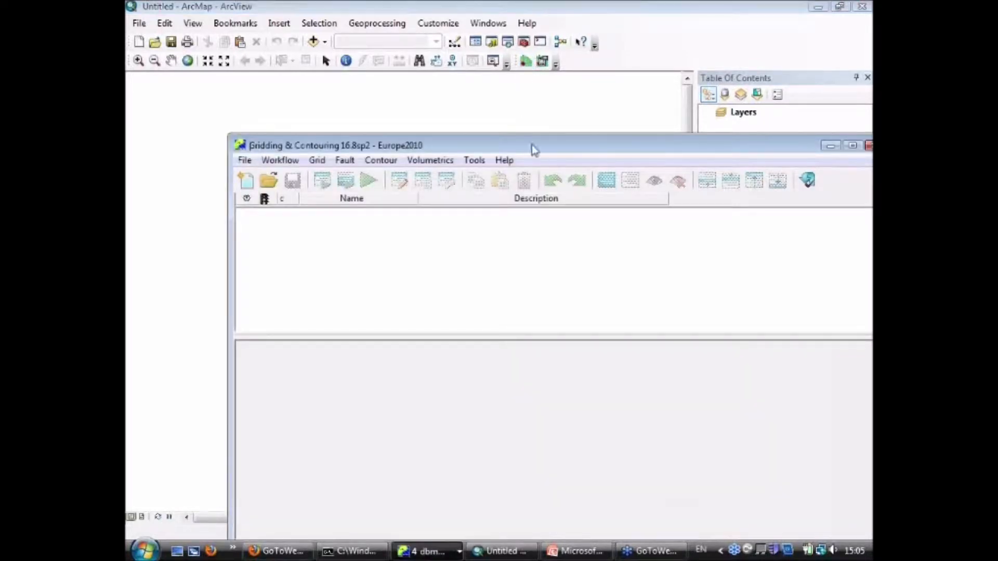
left_click_drag(524, 139, 461, 50)
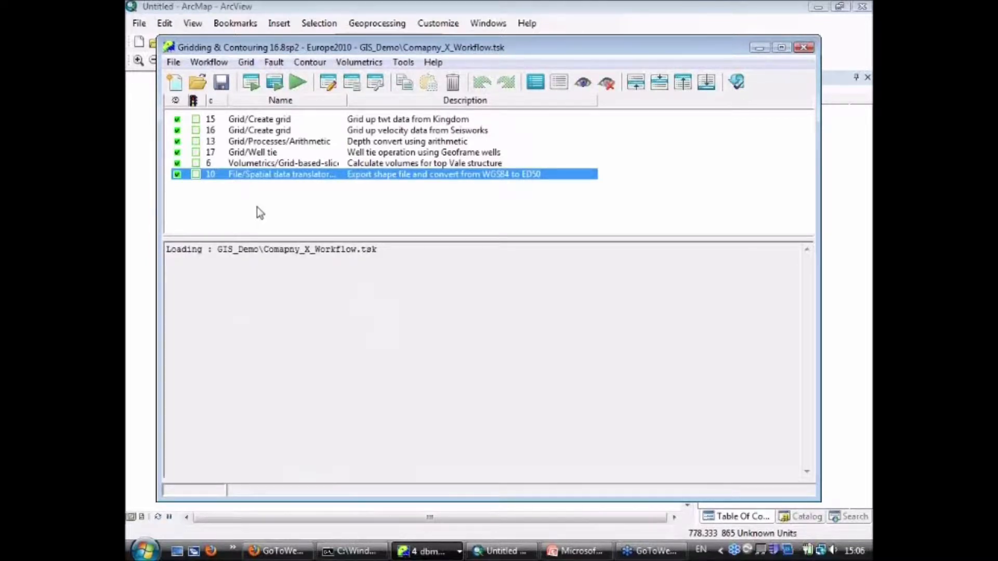
- Review the workflow's tasks, from gridding the twt and velocity data through to the well tie operation
left_click(344, 119)
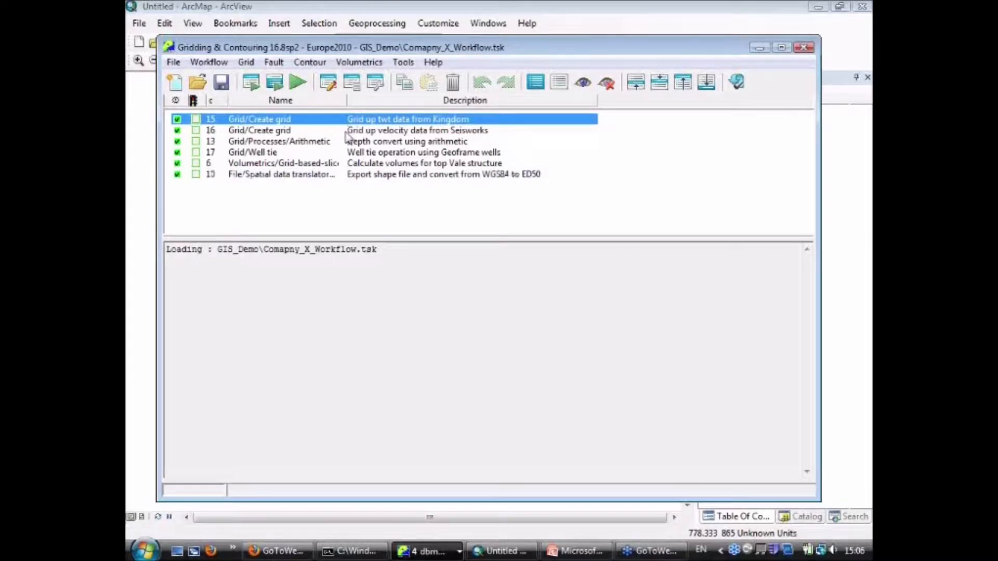
left_click(346, 132)
left_click(370, 155)
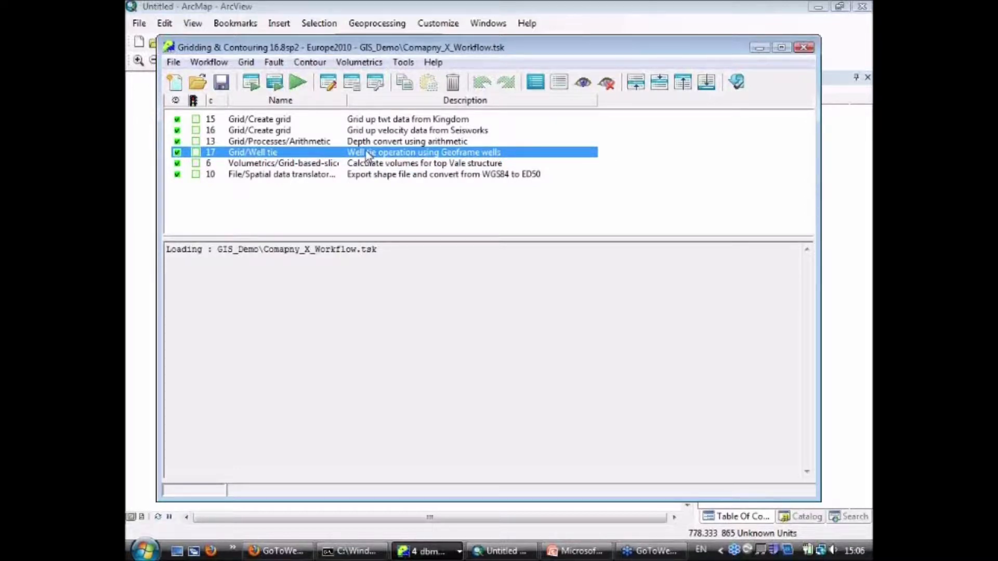
- Open the input data settings of the Kingdom twt gridding task and examine the seismic and well data sources that can be added
double_click(298, 121)
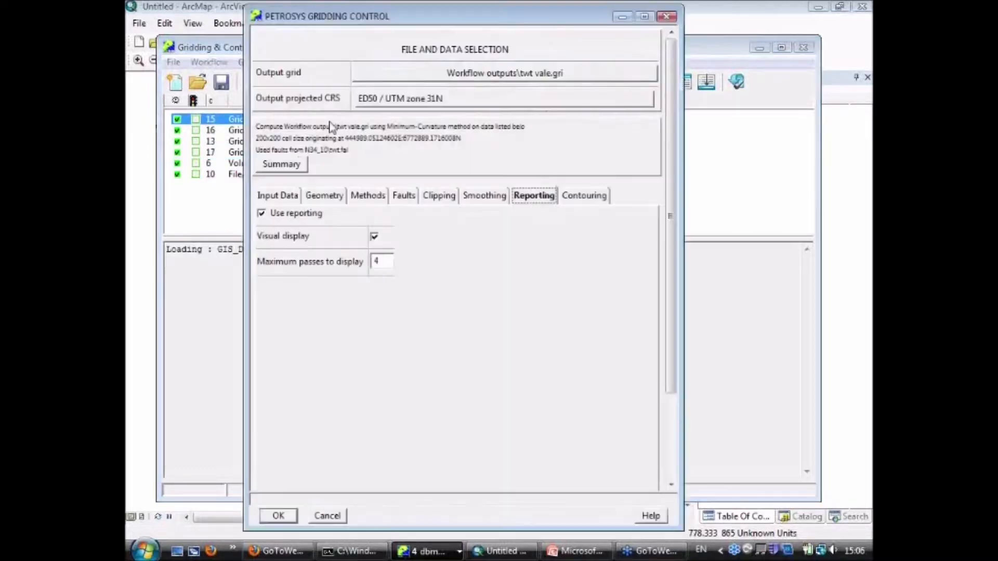
left_click(628, 257)
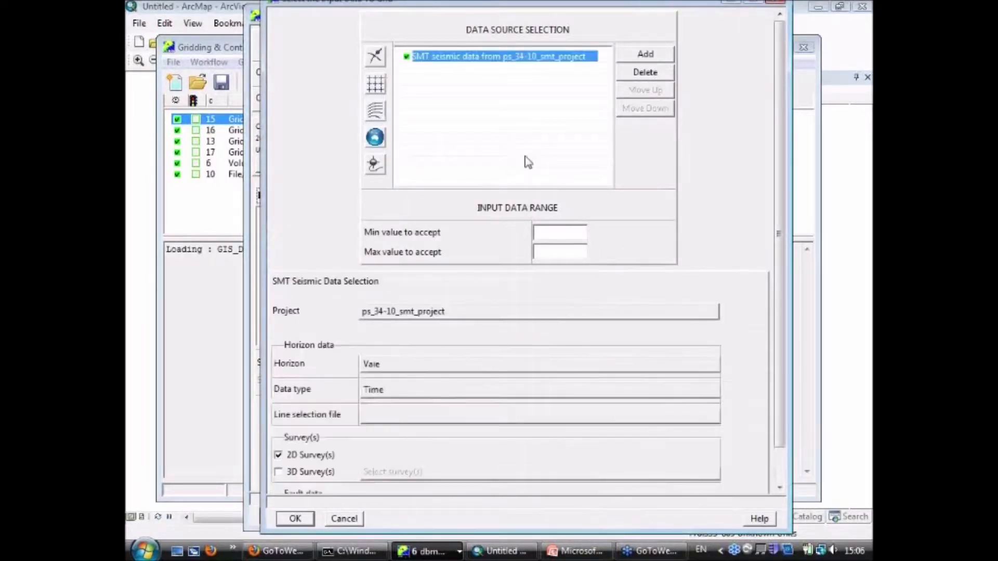
left_click(622, 54)
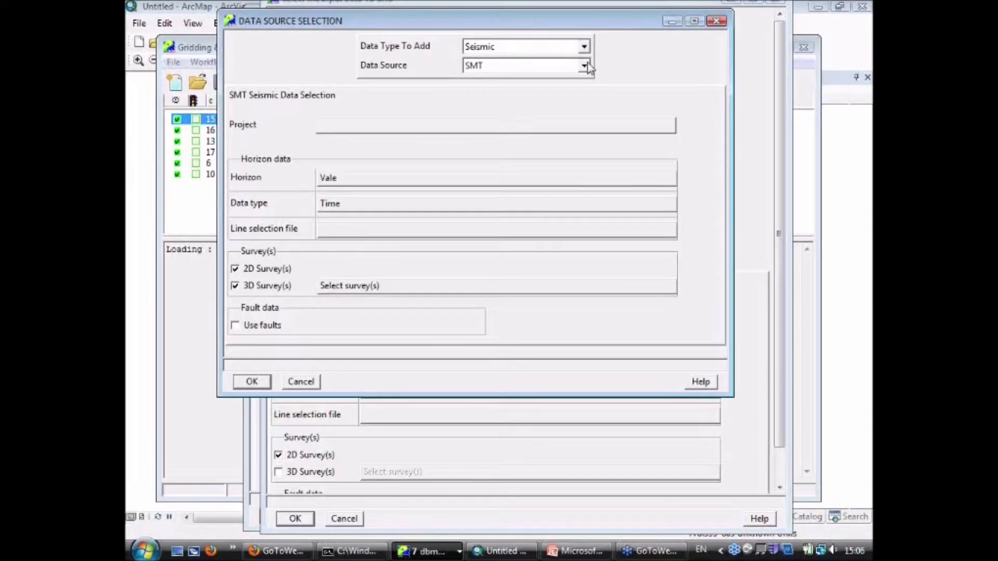
left_click(584, 66)
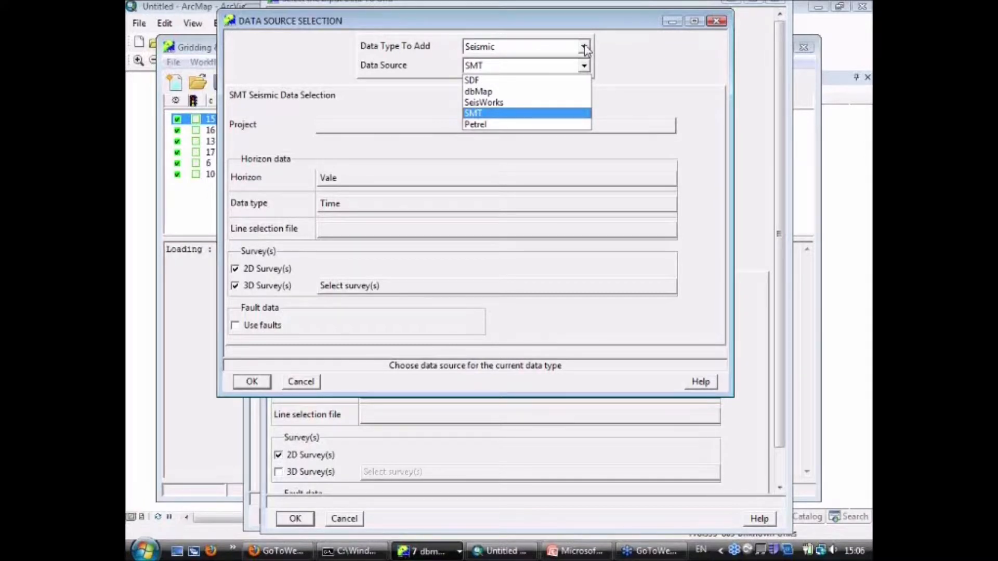
left_click(585, 48)
left_click(584, 47)
left_click(571, 81)
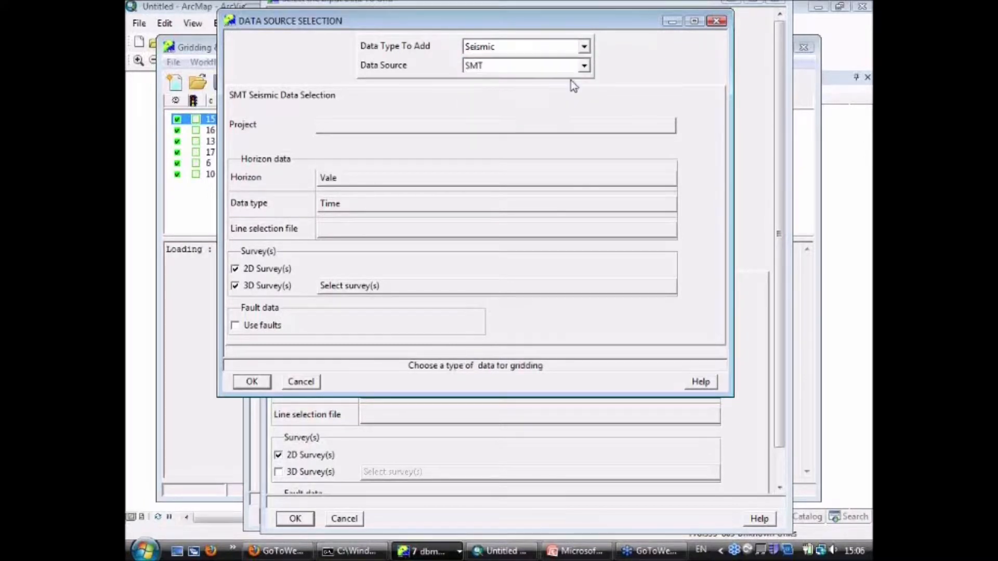
left_click(584, 66)
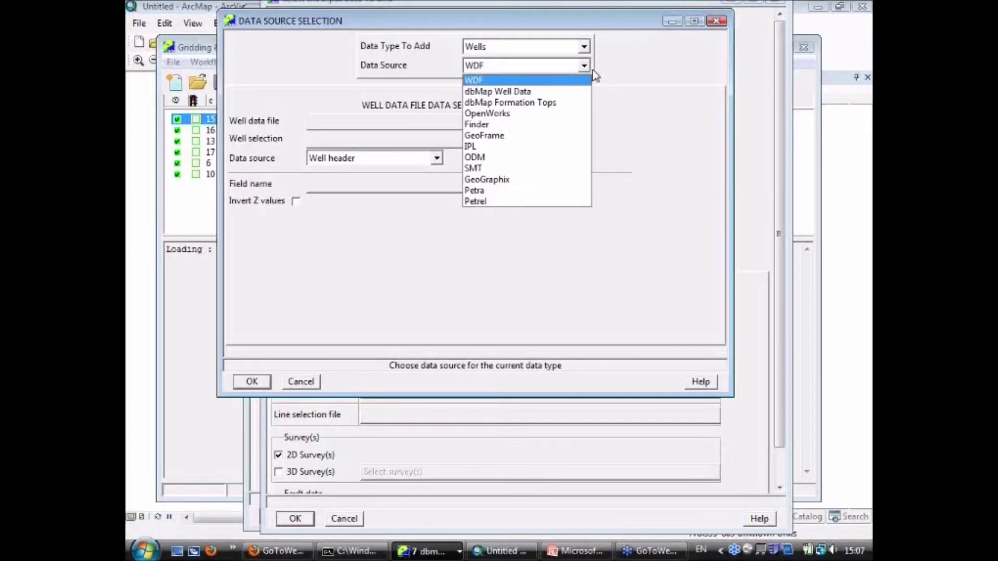
left_click(602, 70)
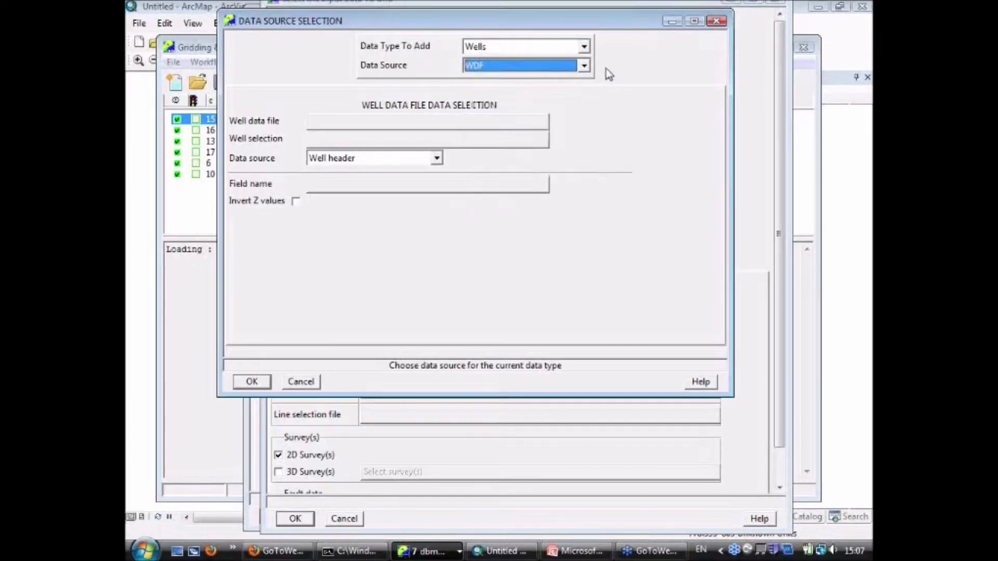
- Examine the data sources offered for spatial data, and leave the input data selection without adding a source
left_click(584, 47)
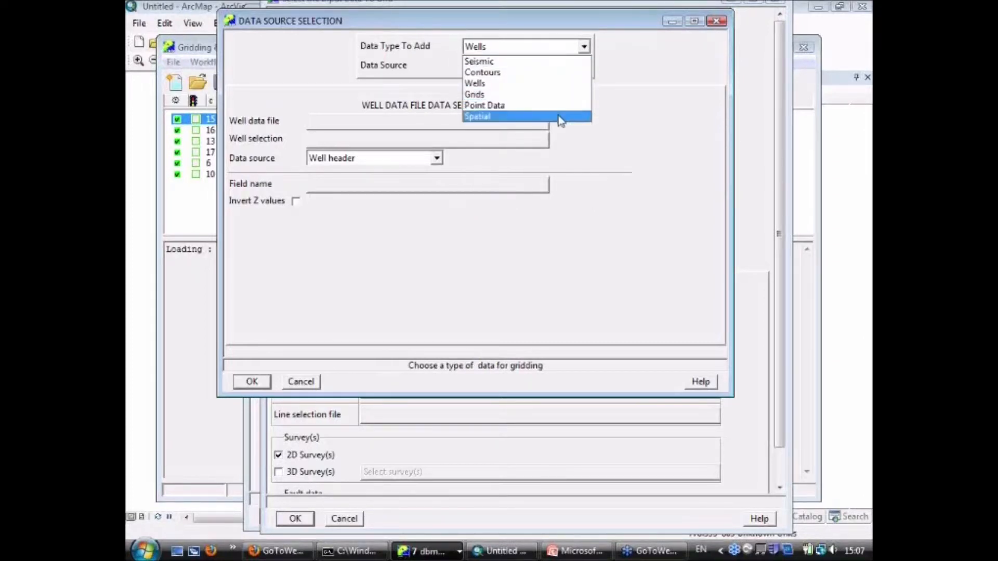
left_click(559, 116)
left_click(584, 67)
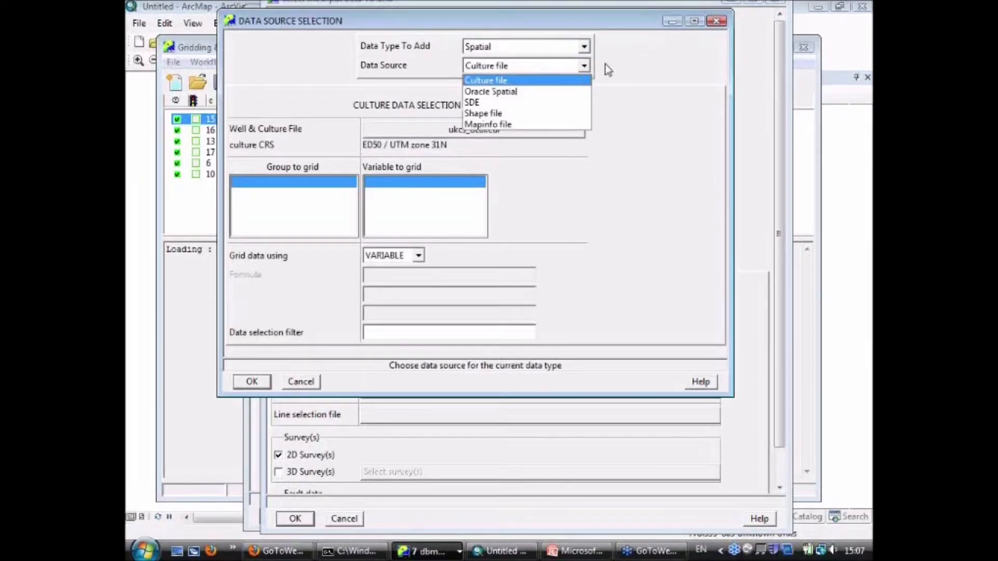
left_click(606, 63)
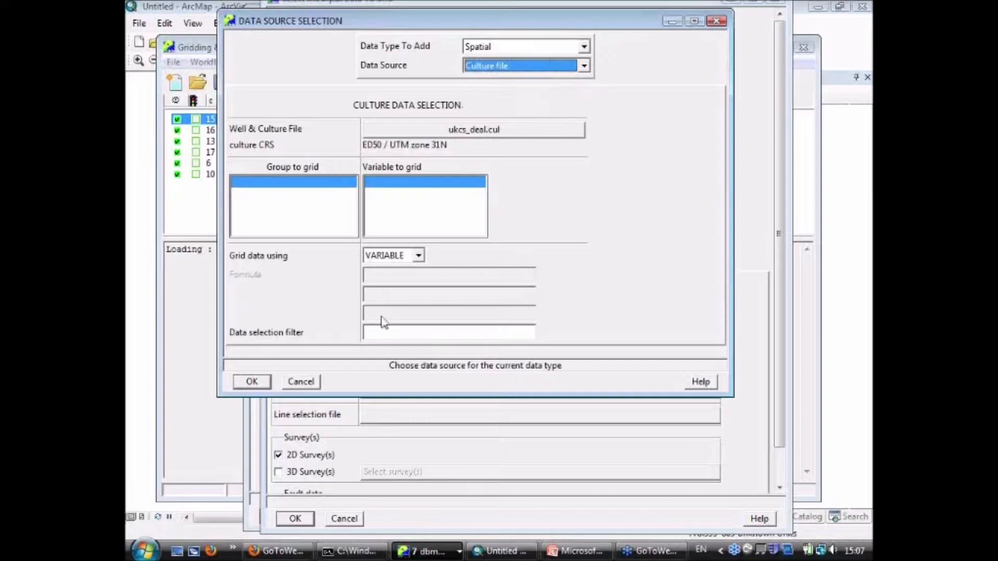
left_click(302, 382)
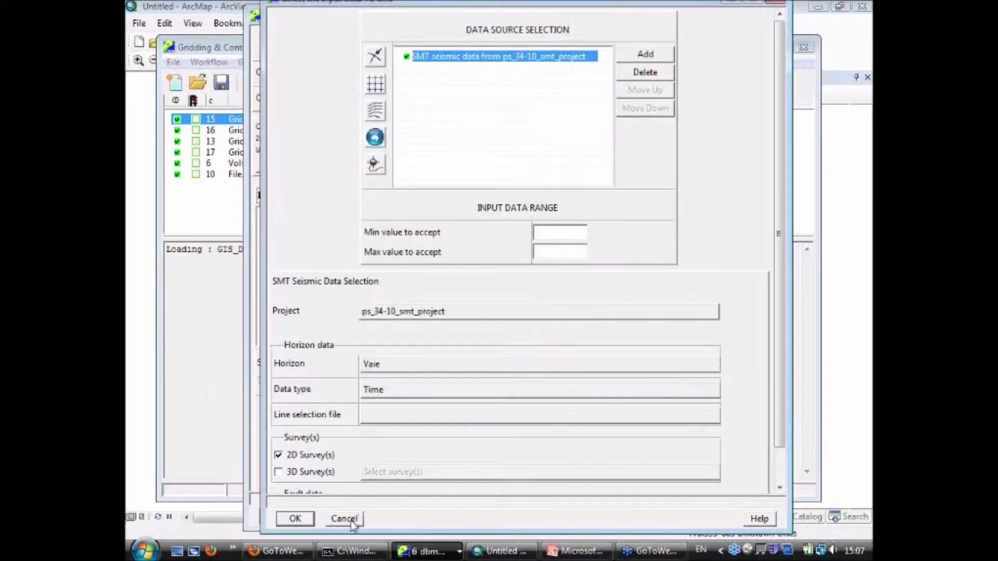
left_click(350, 521)
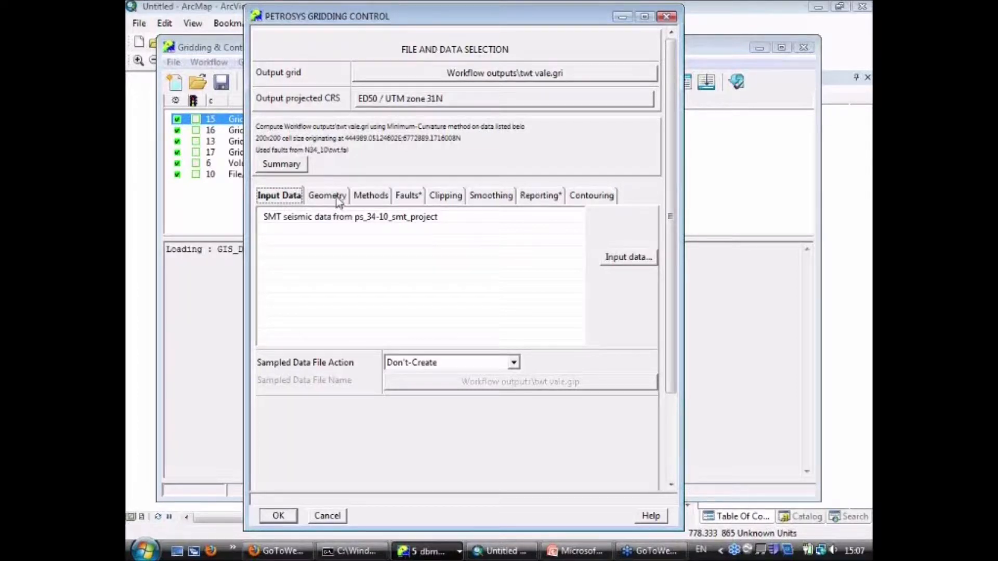
- Examine the gridding operations offered in the twt task's method settings, and close the task without changes
left_click(370, 199)
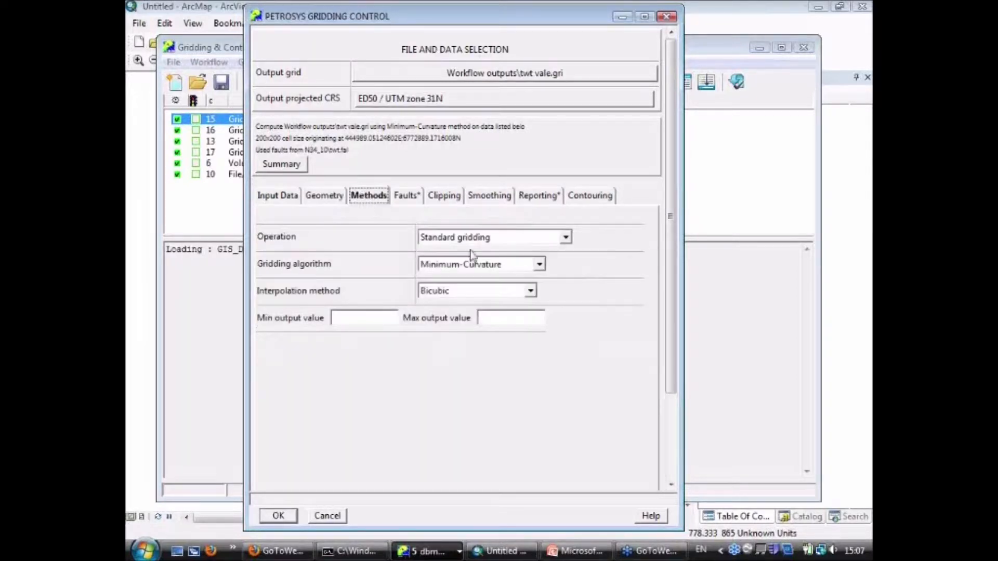
left_click(565, 239)
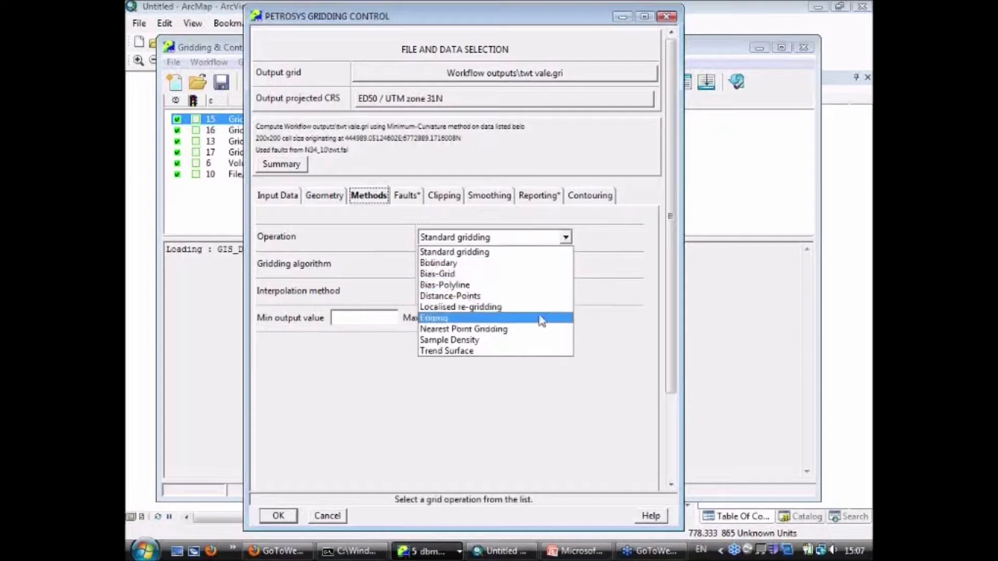
left_click(616, 286)
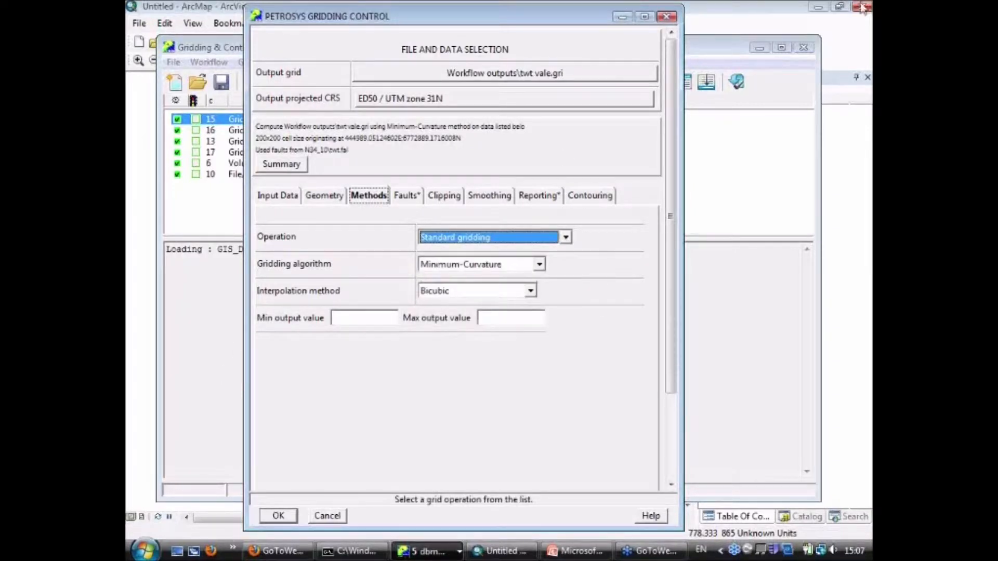
left_click(865, 35)
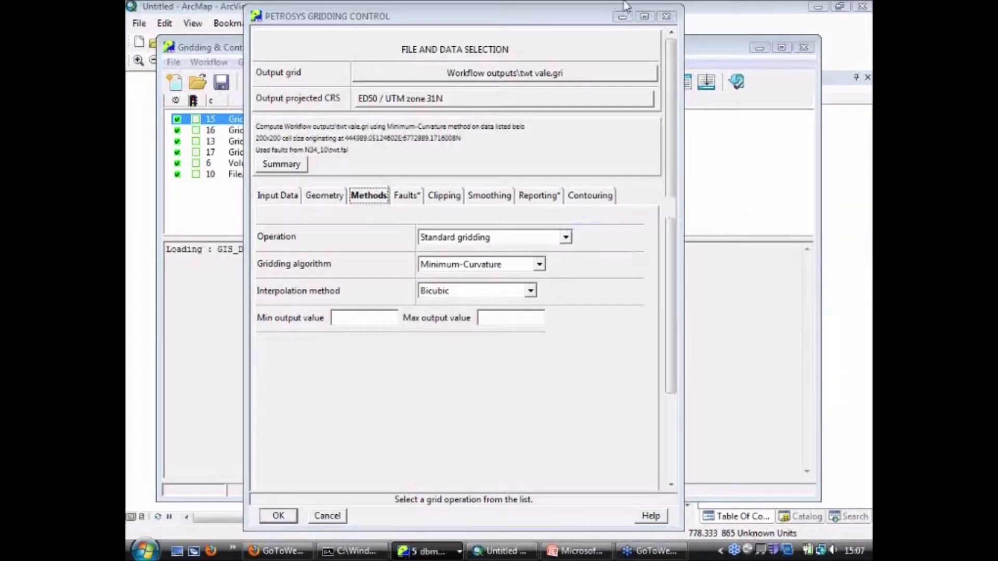
left_click(596, 24)
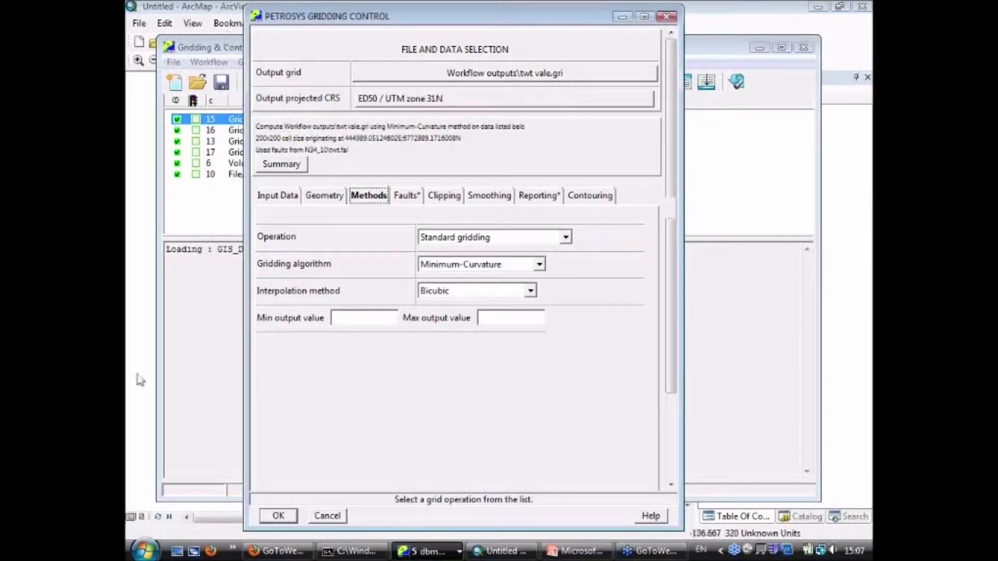
left_click(327, 515)
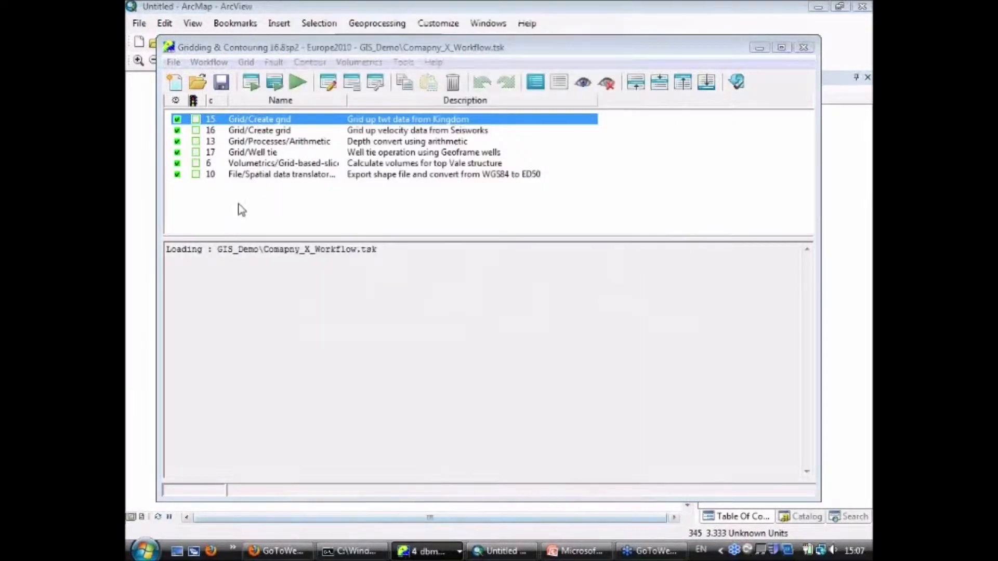
- Open the shape file export task and examine the Spatial Data Translator's input source types and output store types
double_click(242, 175)
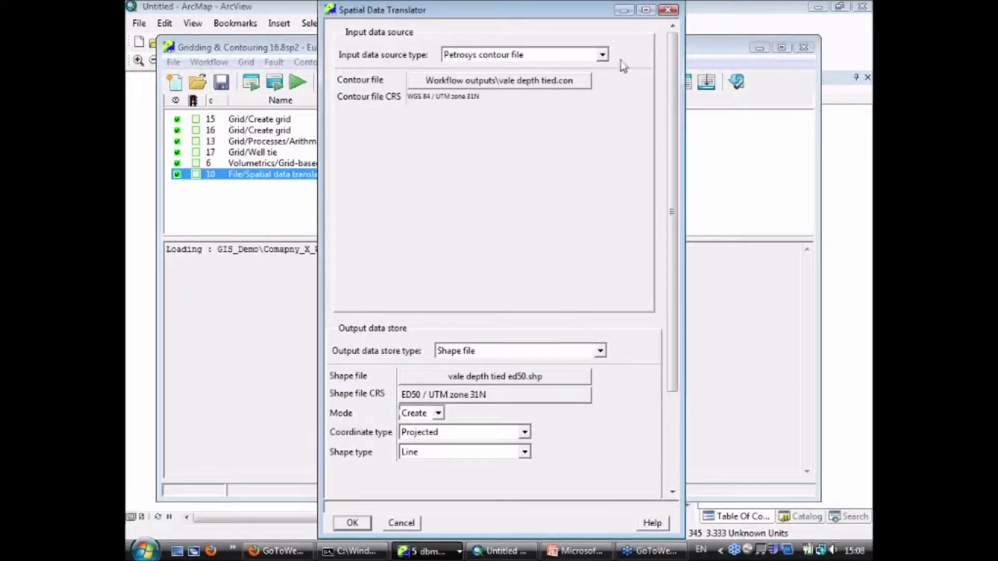
left_click(603, 56)
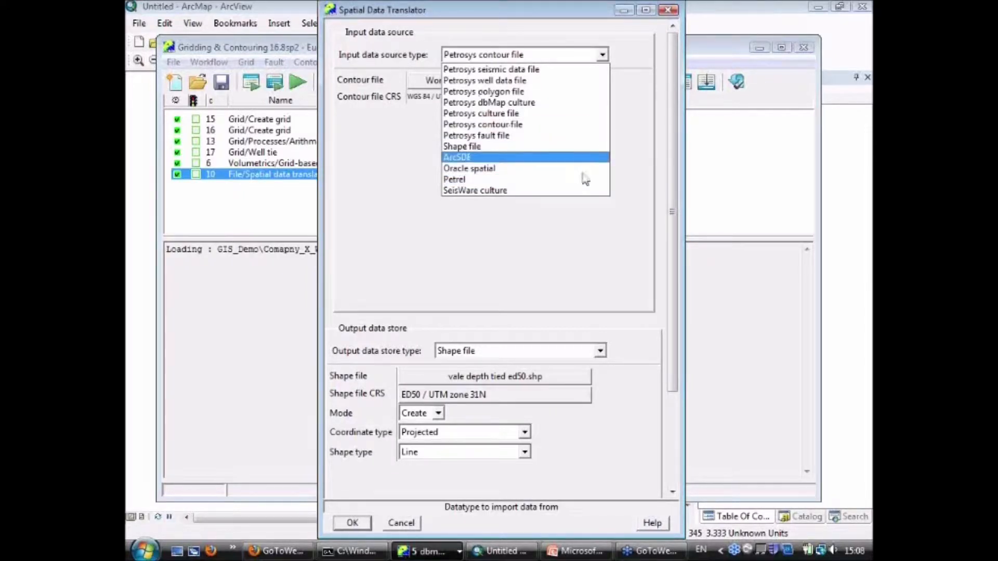
left_click(618, 258)
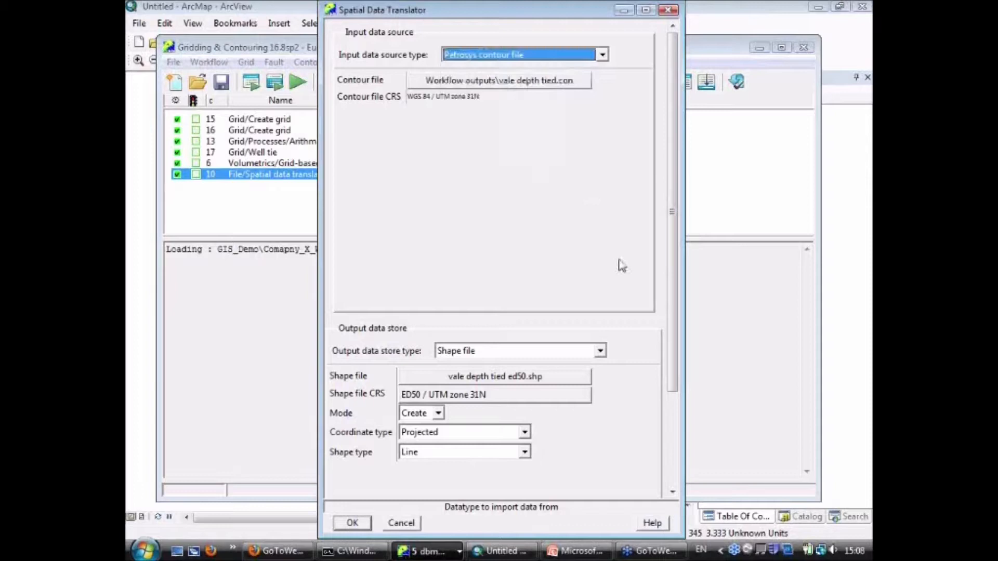
left_click(600, 353)
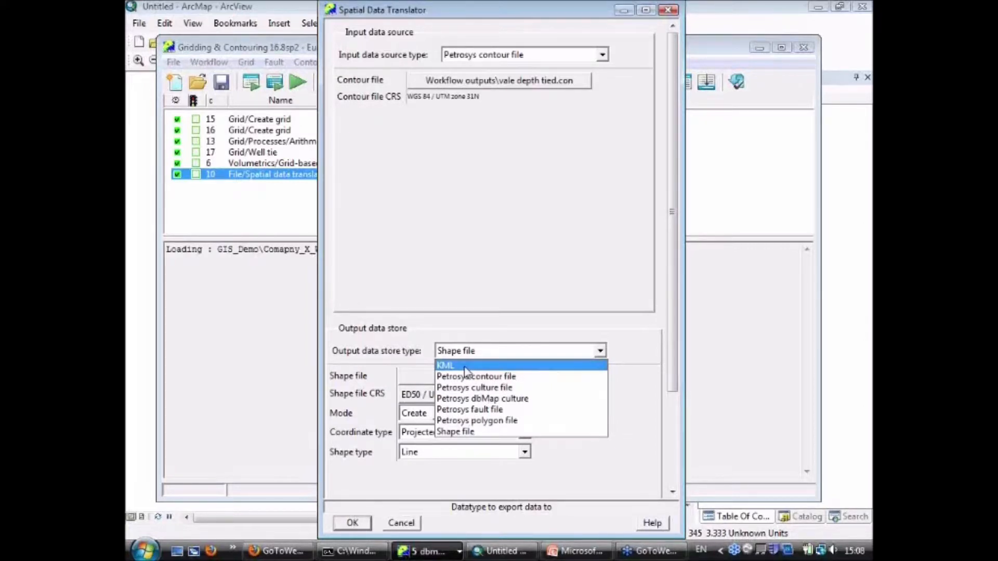
left_click(423, 349)
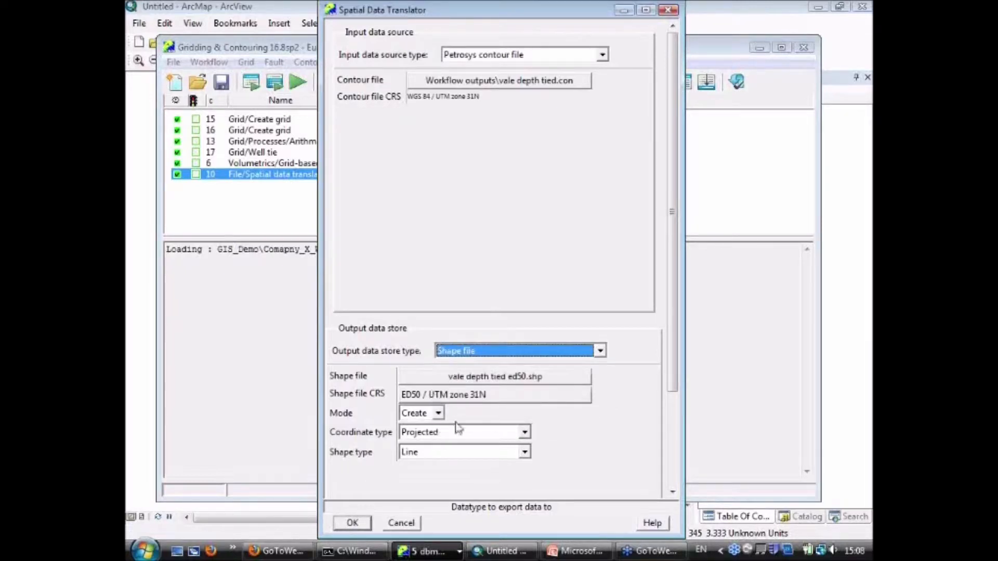
key("Return")
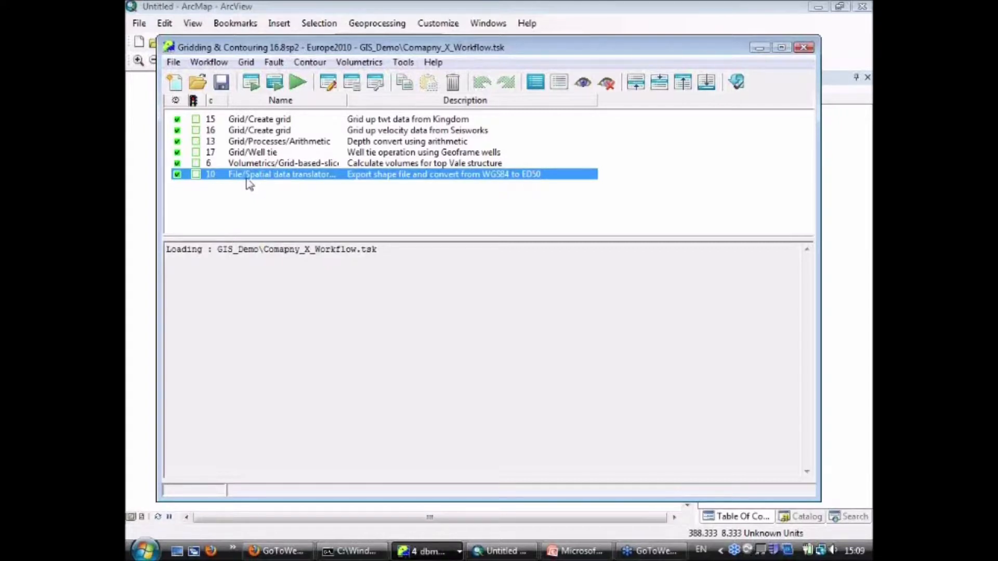
- Run all active tasks of the workflow and close the resulting gridding display
left_click(298, 84)
left_click(207, 321)
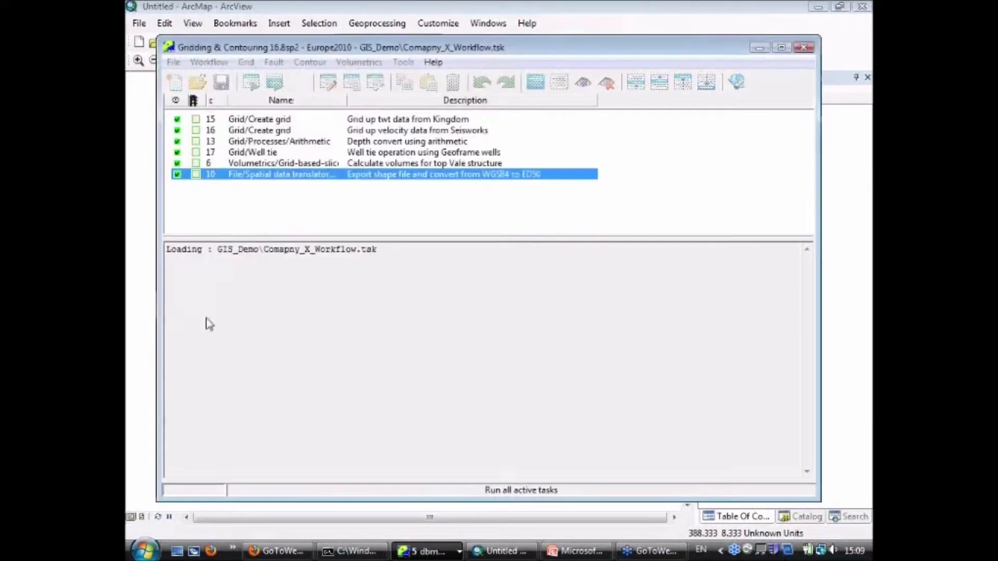
left_click(212, 292)
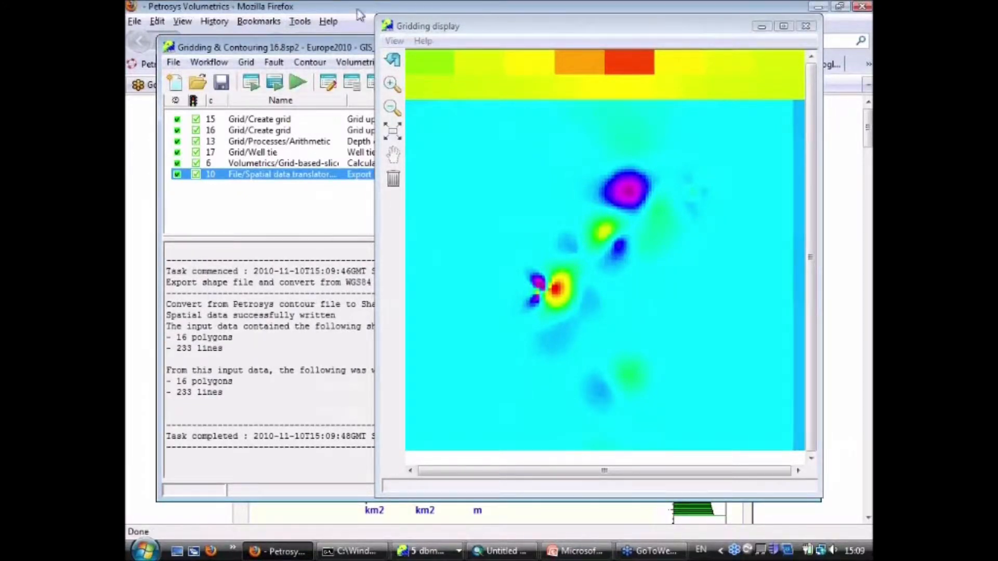
left_click(805, 26)
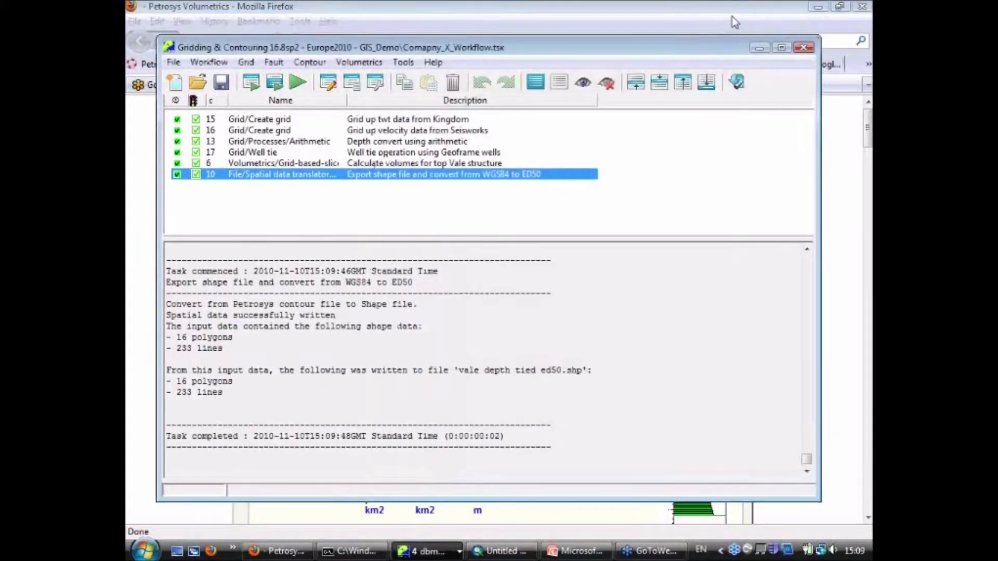
- Review the zone and polygon totals in the Petrosys Volumetrics report in Firefox, and return to the Gridding & Contouring workflow window
left_click(731, 17)
scroll(572, 410, "down", 4)
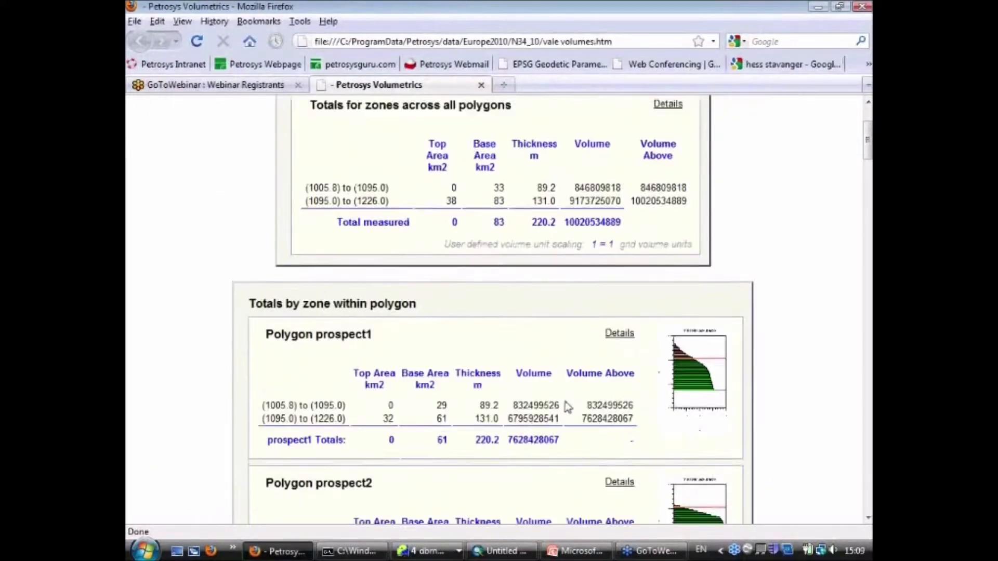
scroll(566, 406, "down", 12)
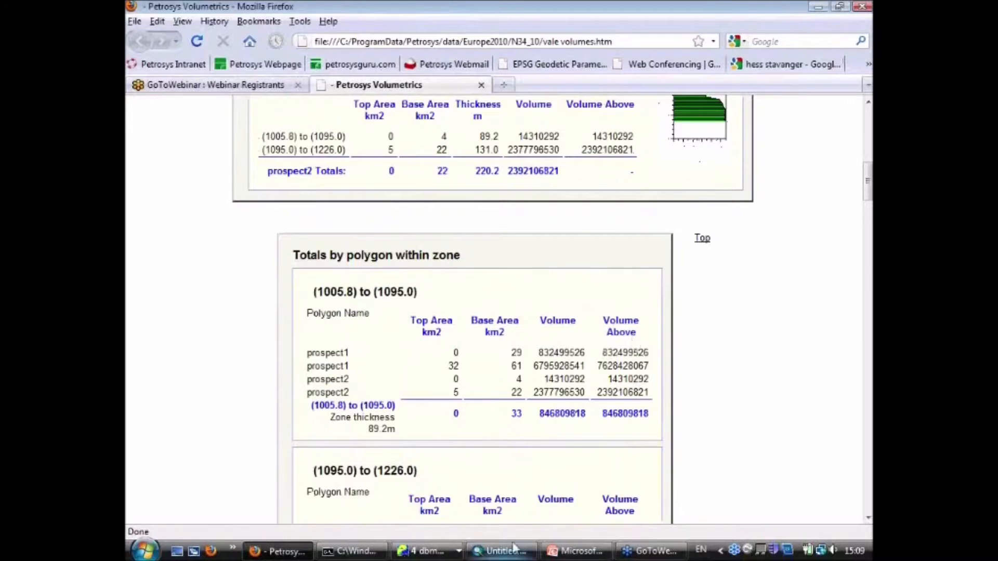
left_click(427, 550)
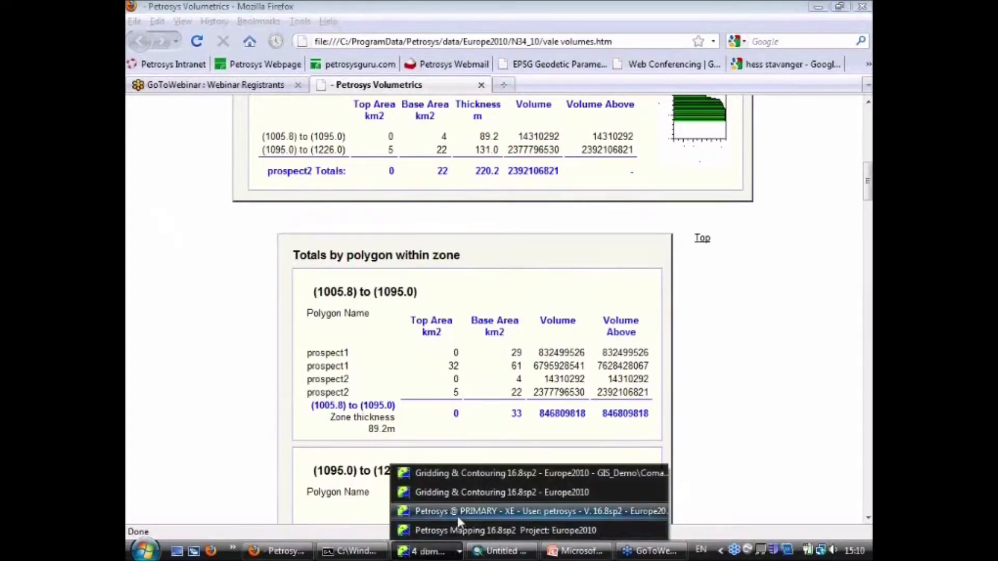
left_click(474, 474)
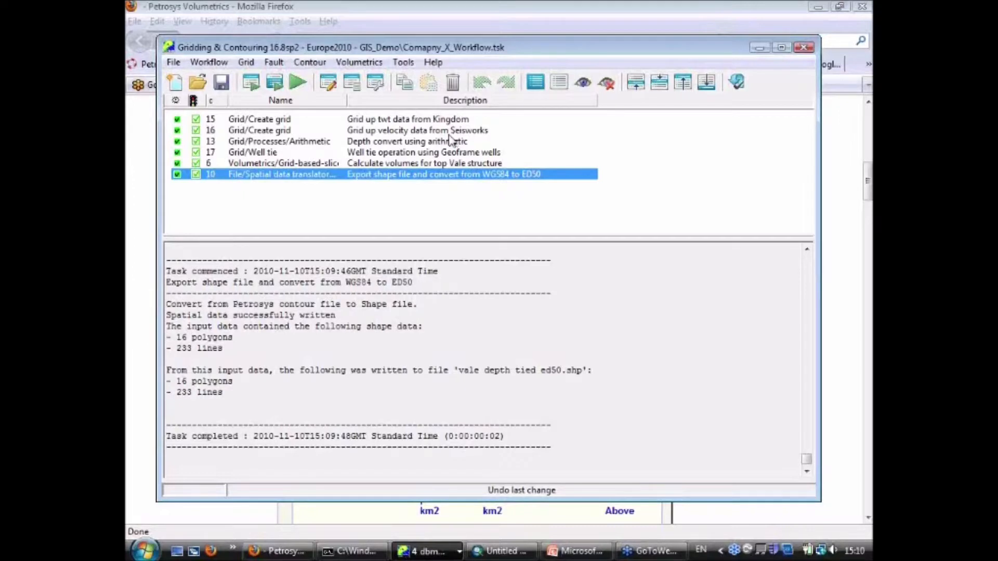
- Switch to ArcMap and add vale depth tied.gri, vale depth tied.con and vale_depth_tied.fal from the GIS_Demo folder to the map
left_click(759, 48)
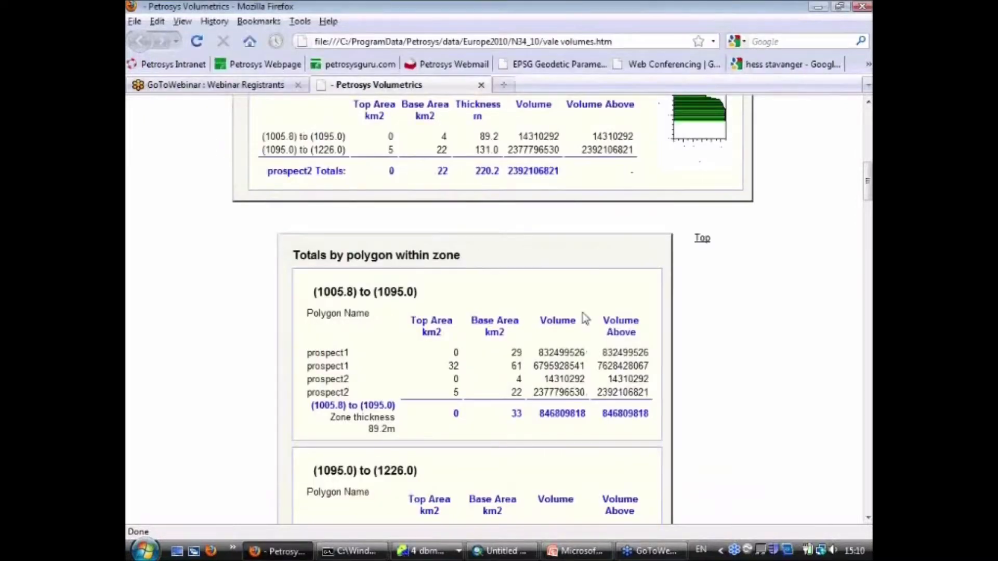
left_click(519, 551)
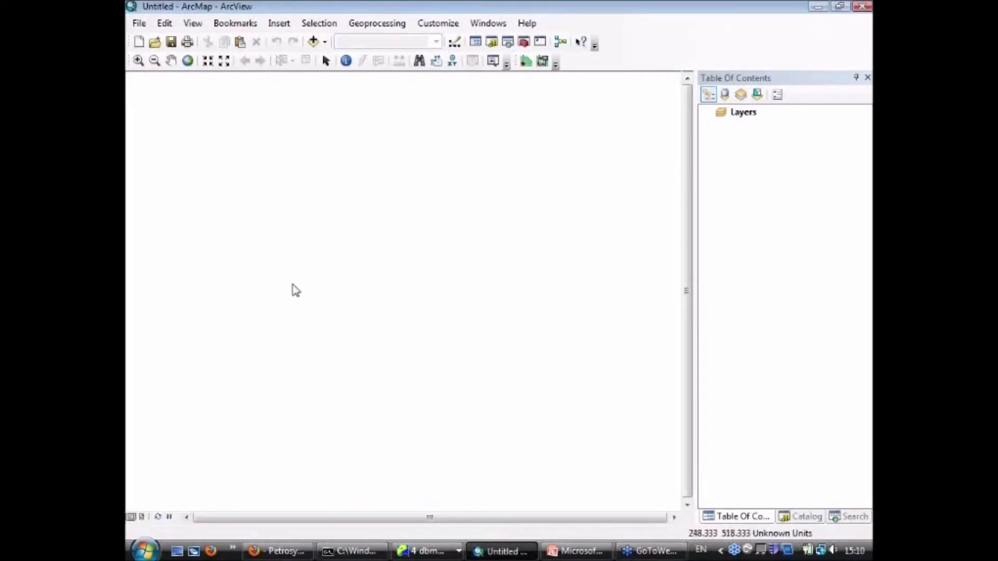
left_click(314, 41)
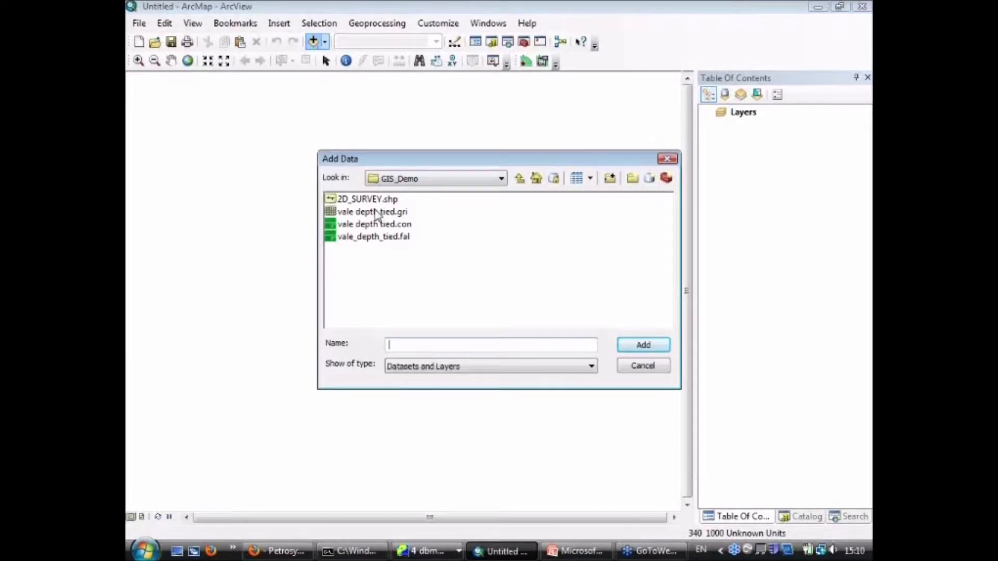
left_click(376, 212)
left_click(375, 225, "ctrl")
left_click(374, 238, "ctrl")
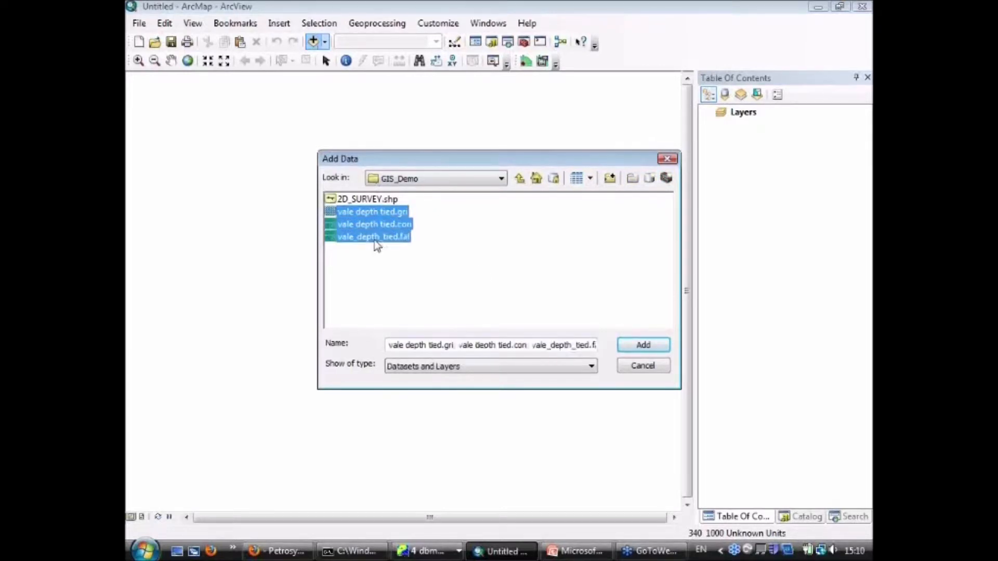
left_click(643, 346)
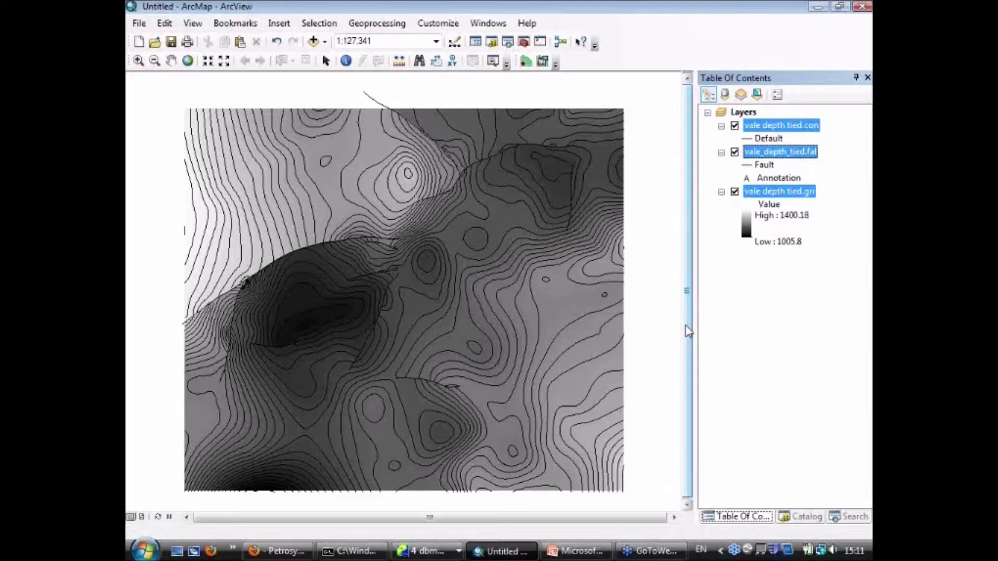
- Apply the red-yellow-cyan-blue color ramp to the vale depth tied.gri grid layer, without inverting it
left_click(747, 234)
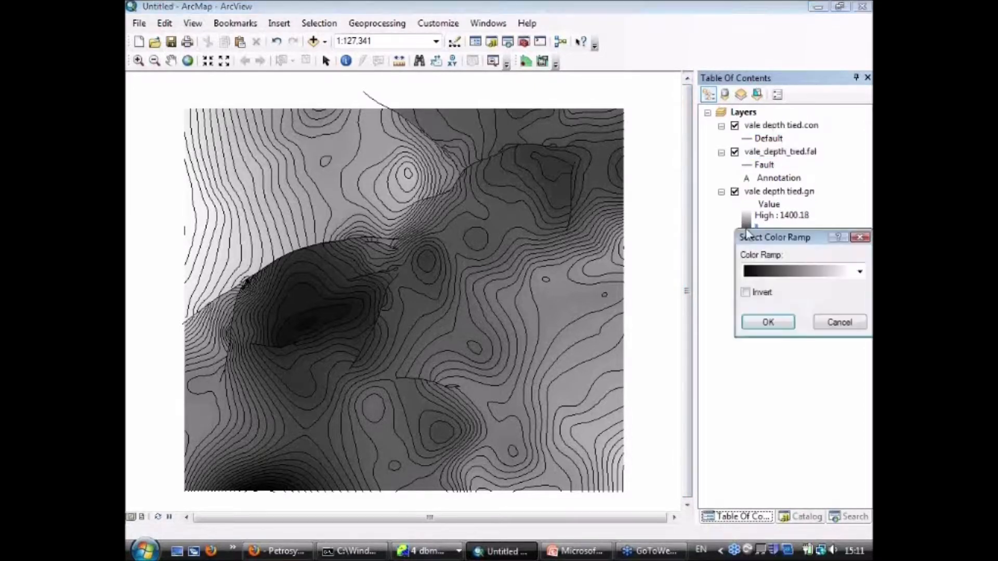
left_click(815, 272)
left_click(790, 30)
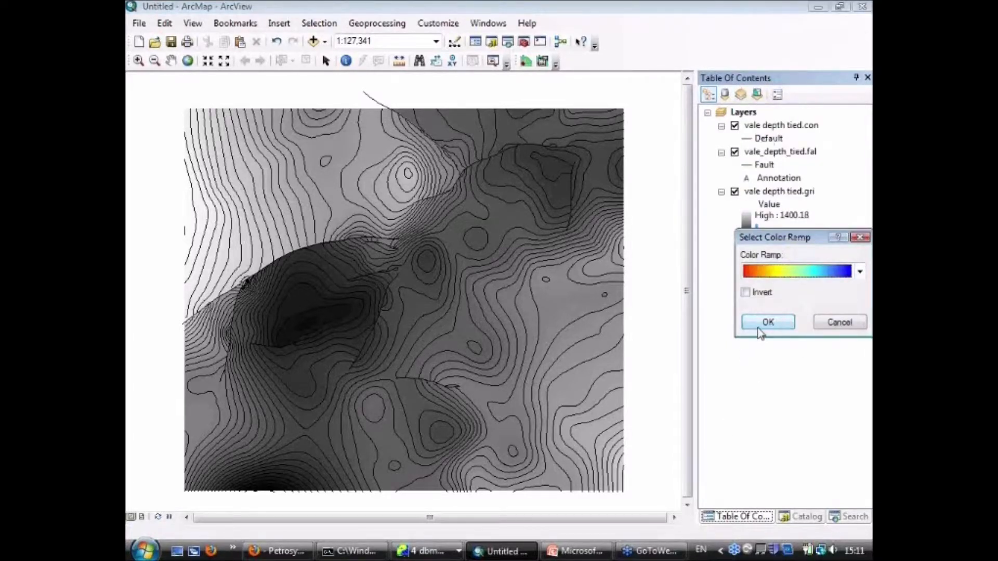
left_click(767, 322)
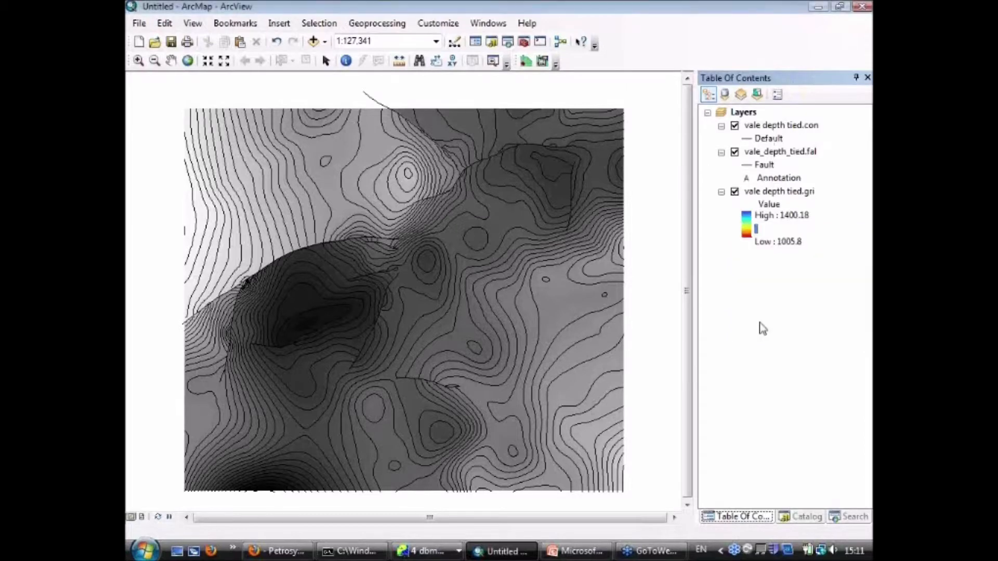
- Examine the level, line style and label display properties of the vale depth tied.con contour layer, and close them without changes
left_click(777, 128)
double_click(768, 130)
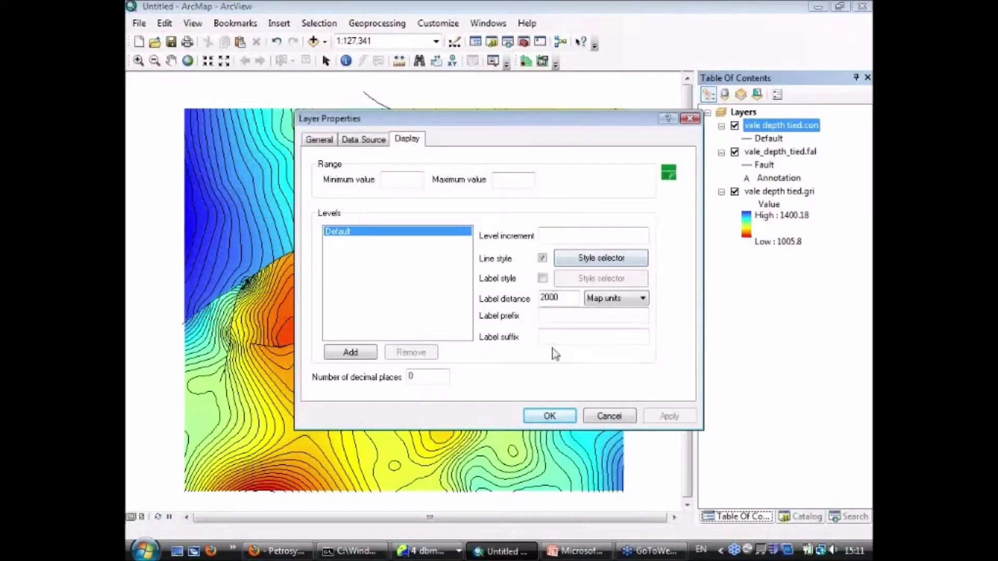
left_click(550, 416)
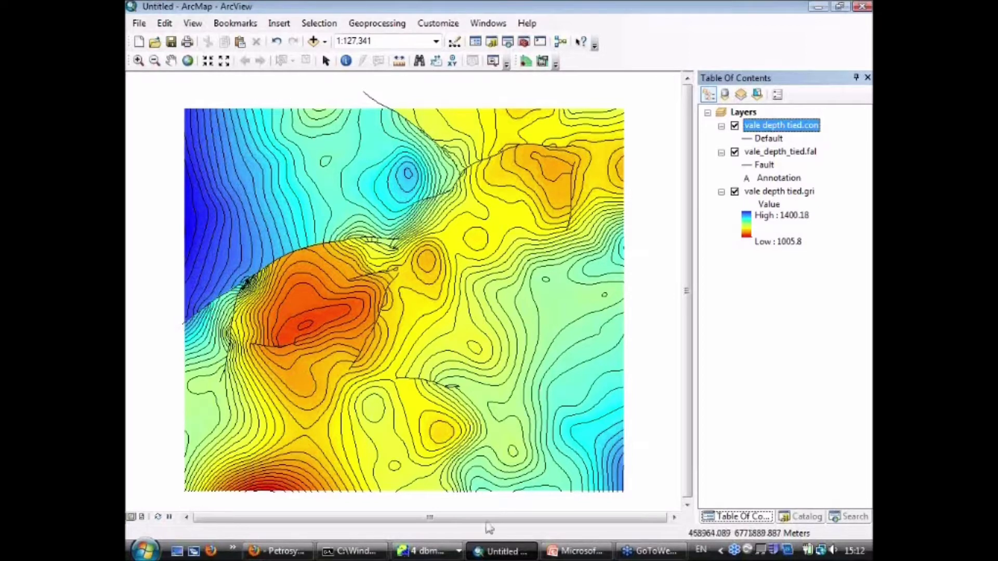
- Switch to the Petrosys map window and open the recent map GIS_Demo\Comapny X depth structure.dbm
left_click(428, 551)
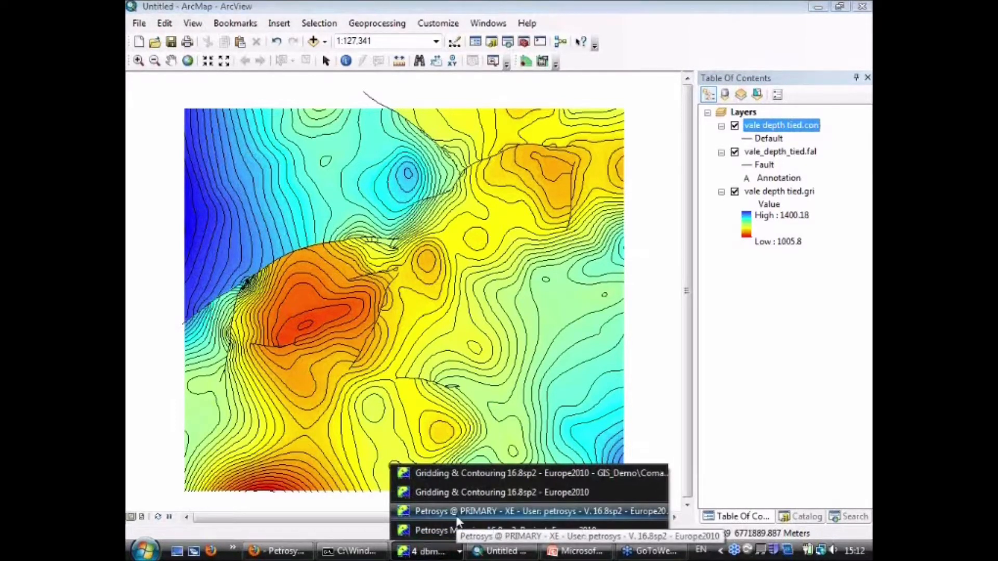
left_click(457, 516)
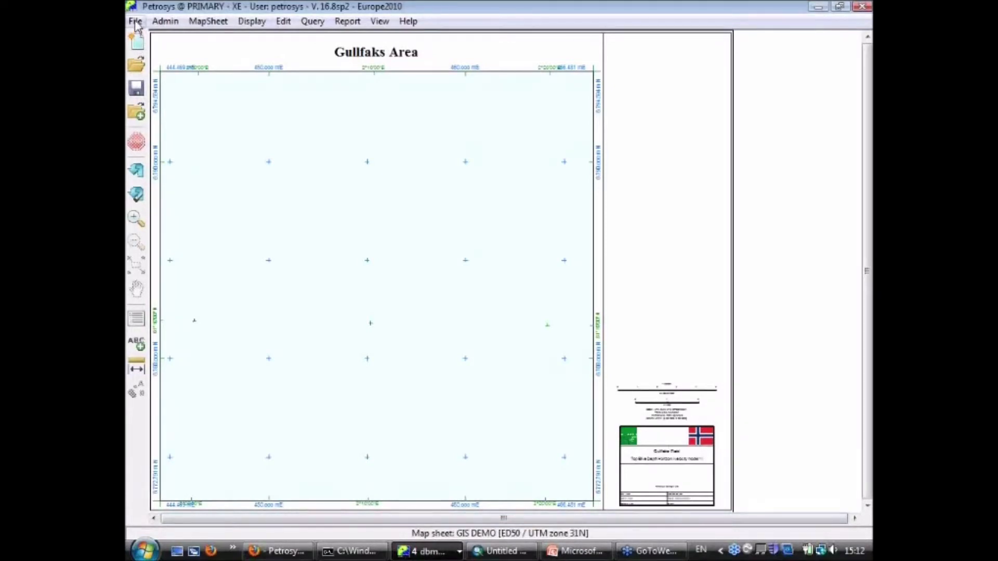
left_click(135, 22)
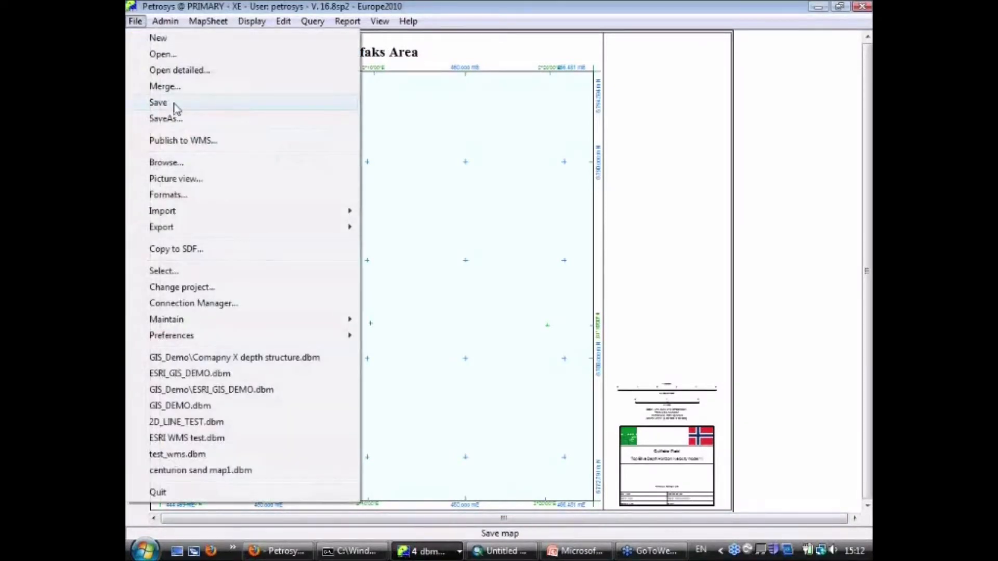
left_click(210, 359)
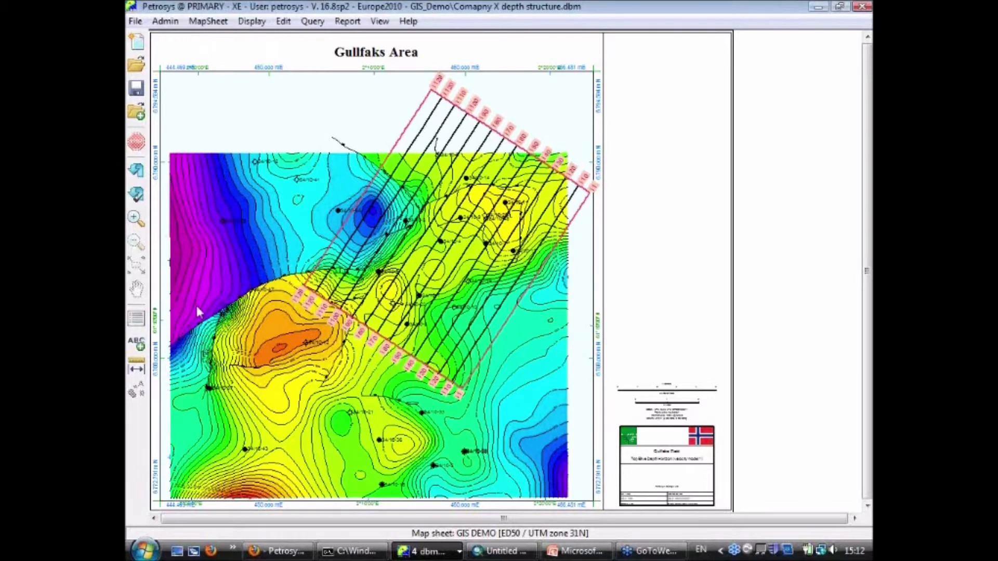
- Open the well header of well 34/10-34 from the map, review its database record, and close it
left_click(338, 213)
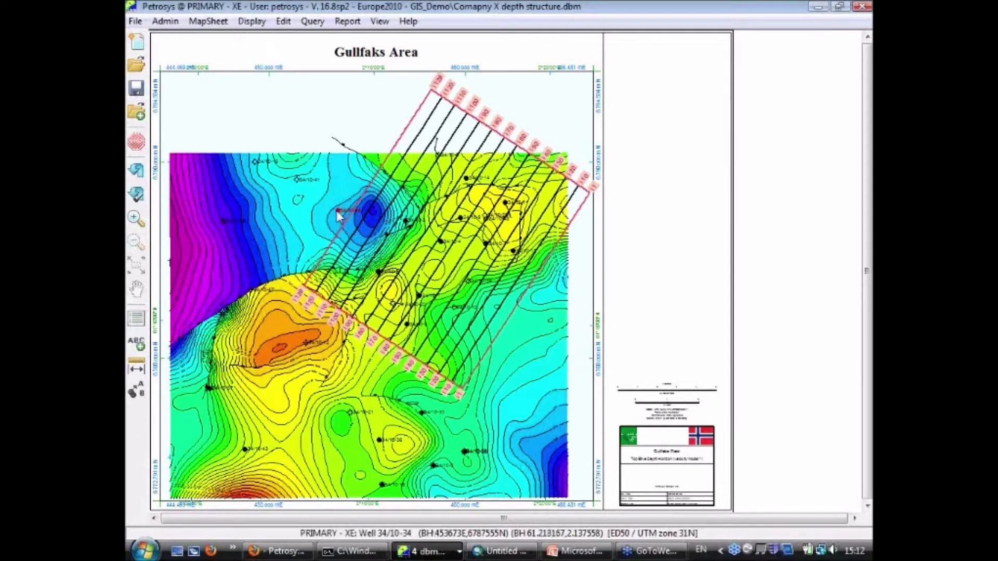
right_click(338, 214)
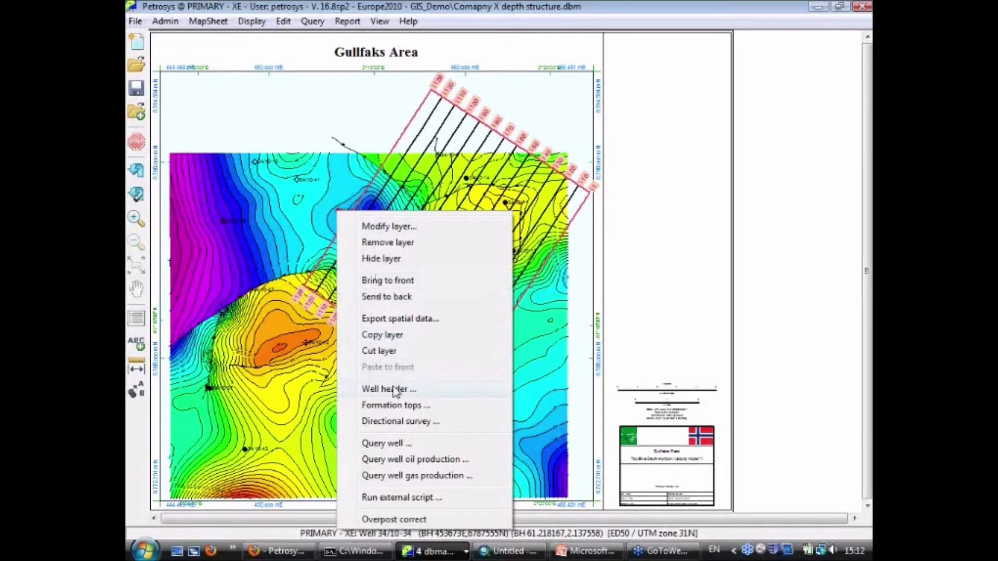
left_click(301, 219)
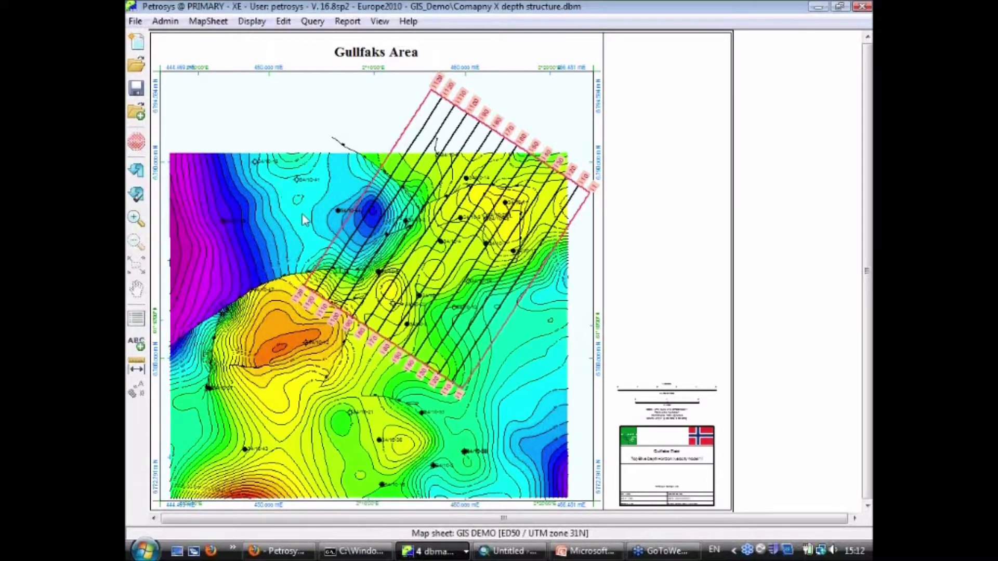
right_click(338, 211)
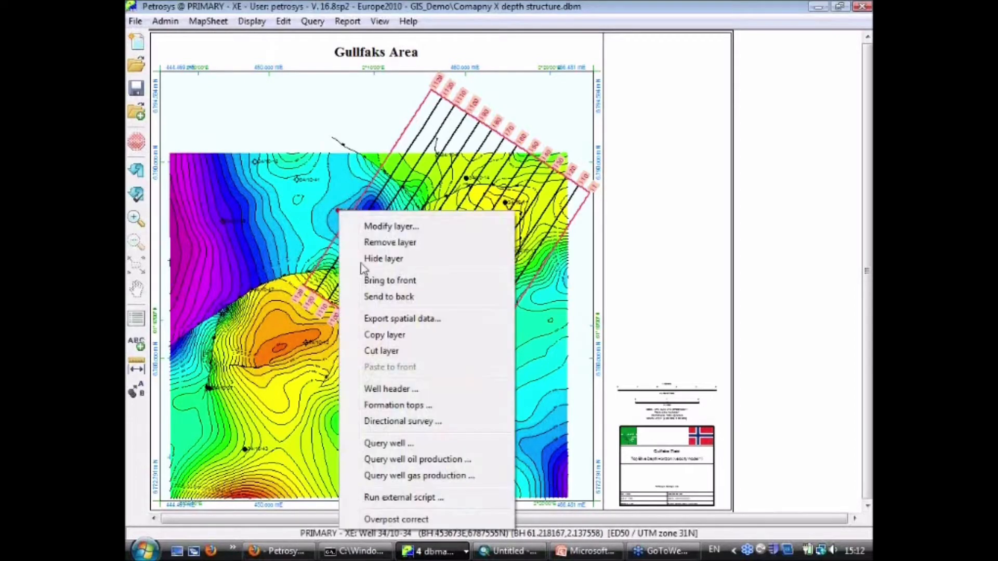
left_click(384, 390)
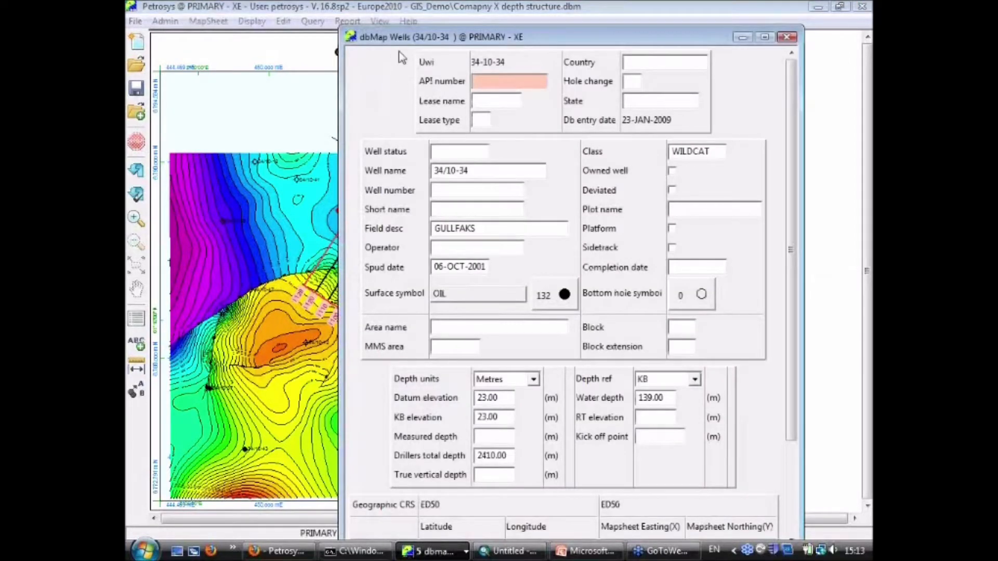
left_click_drag(400, 39, 398, 13)
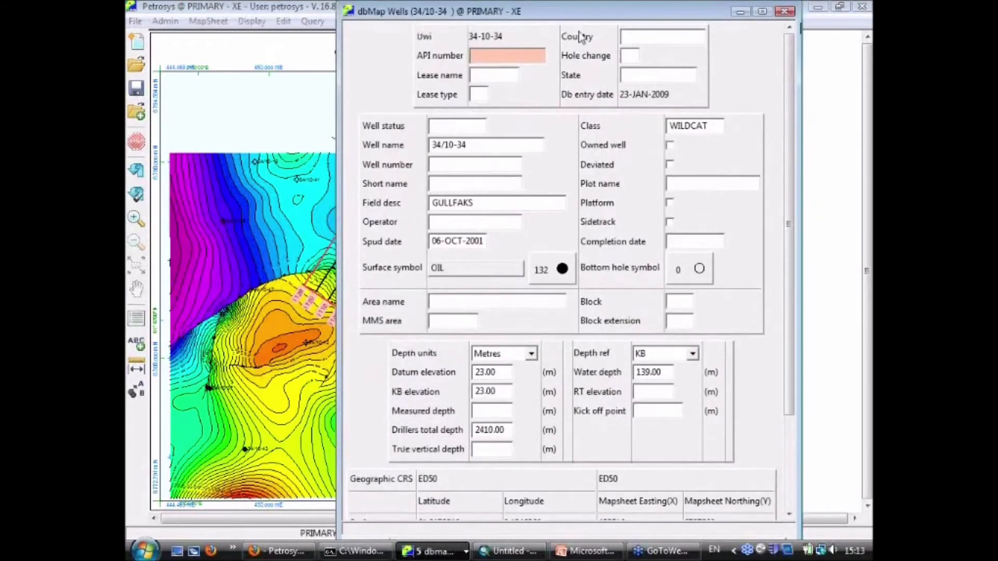
left_click(783, 12)
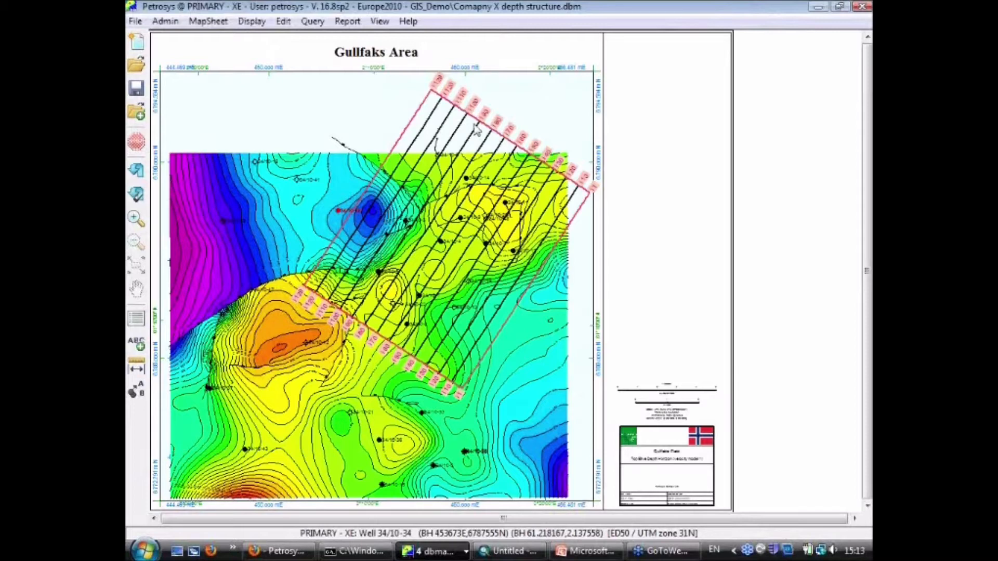
- Examine the published maps in the Publish map to WMS service settings, and close them without changes
left_click(135, 21)
left_click(232, 141)
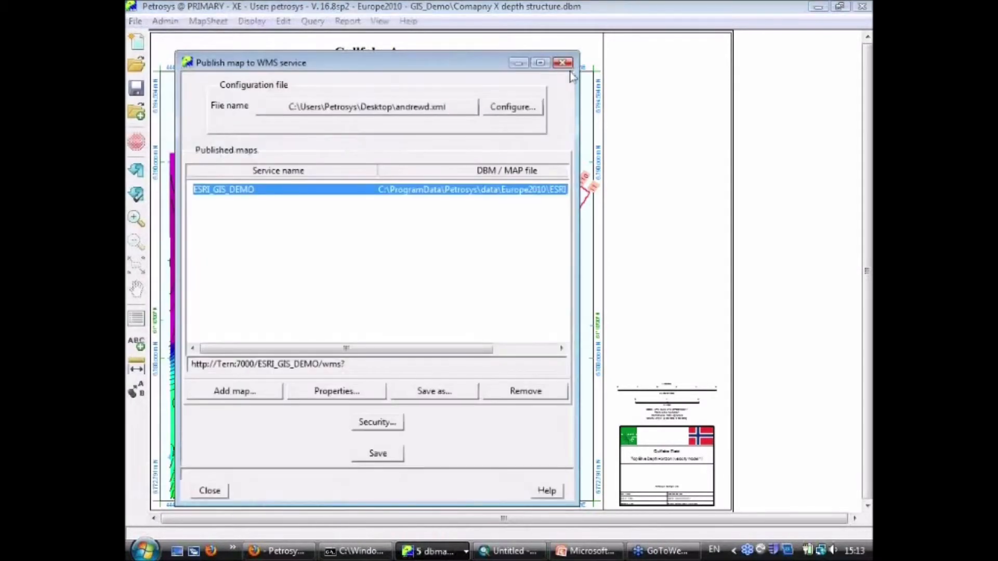
left_click(563, 63)
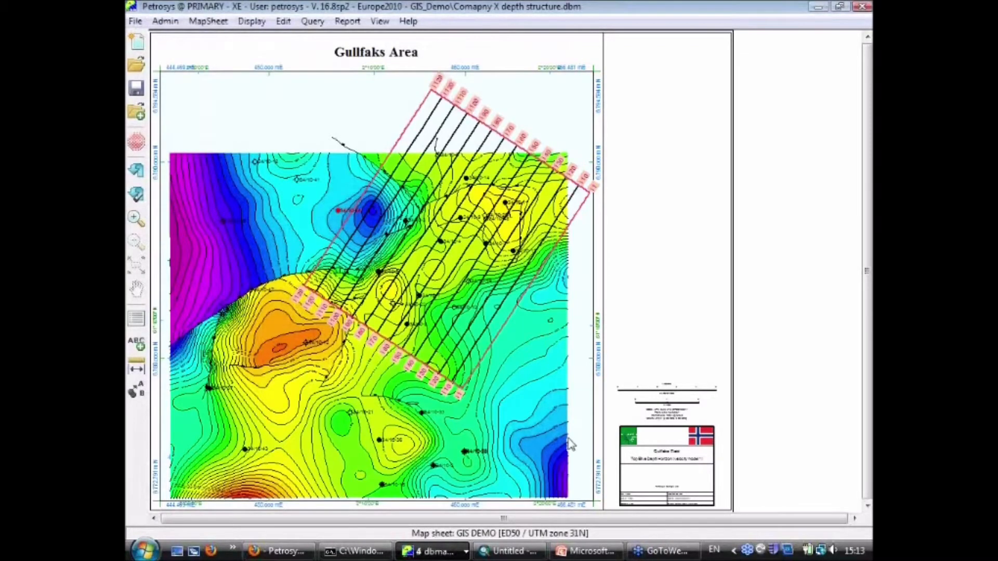
- Switch to ArcMap and start a new blank map, discarding the changes to the untitled one
left_click(507, 551)
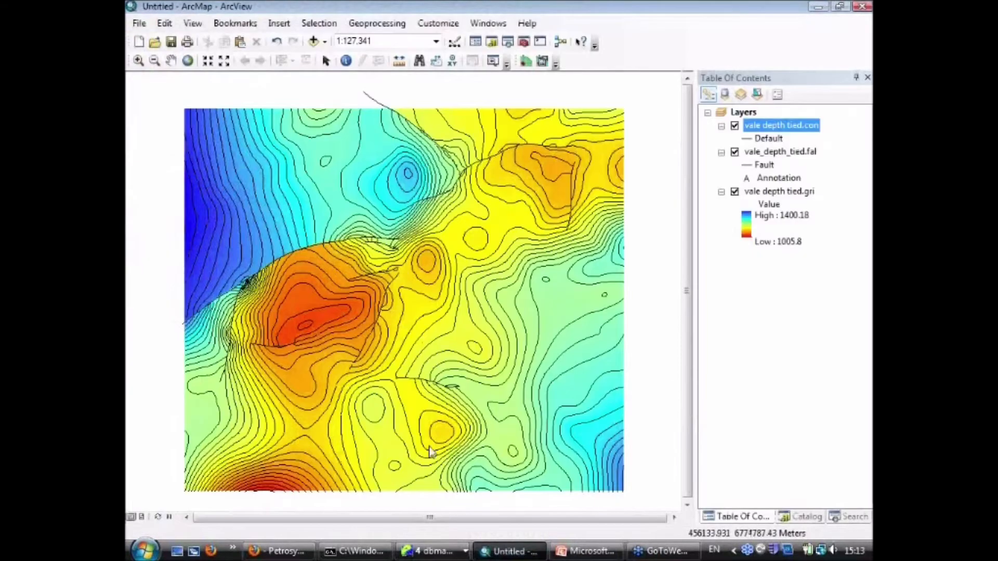
left_click(139, 42)
double_click(401, 186)
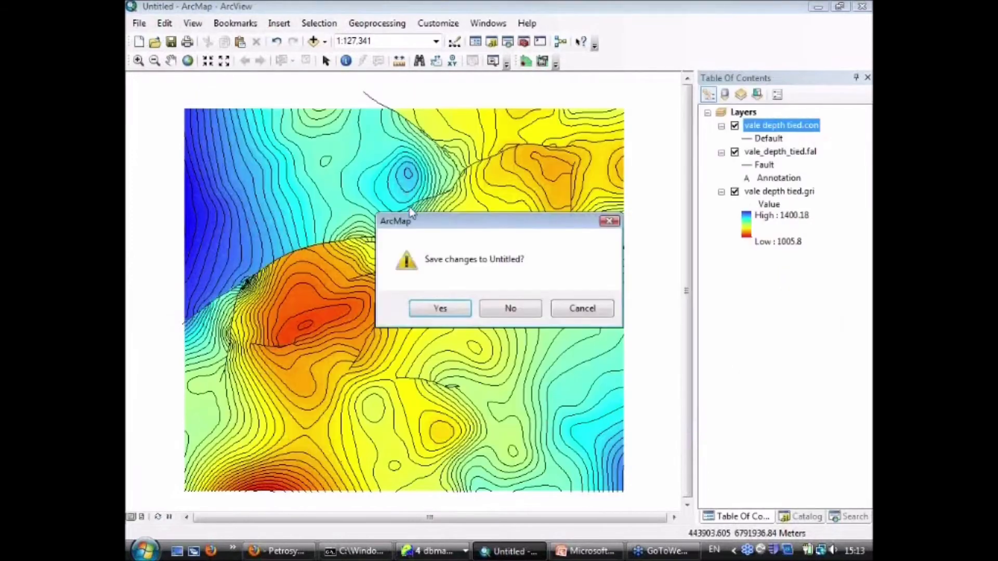
left_click(498, 310)
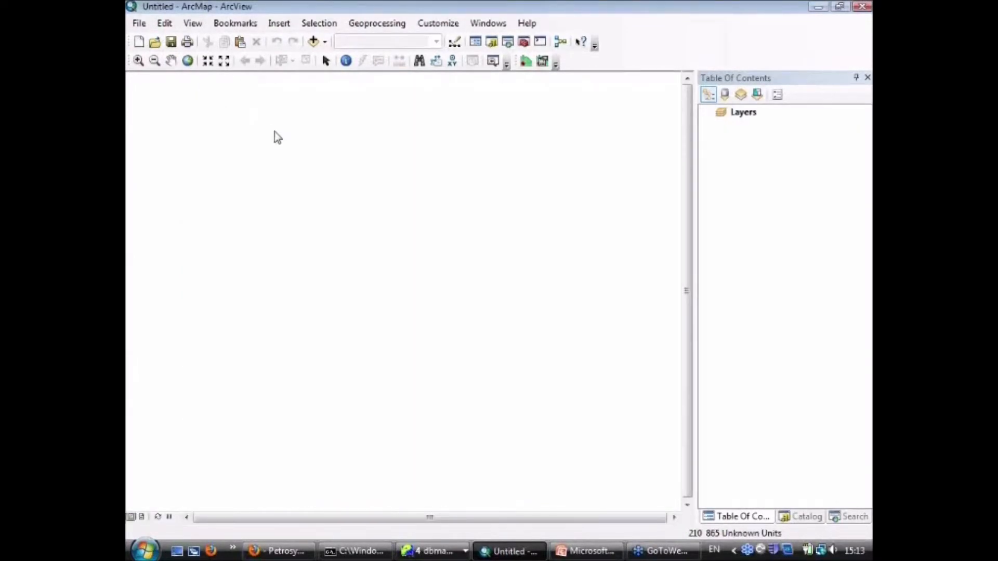
- Add the ESRI_GIS_DEMO layer to the map from the GIS server ESRI_GIS_DEMO on Tern_7000
left_click(314, 42)
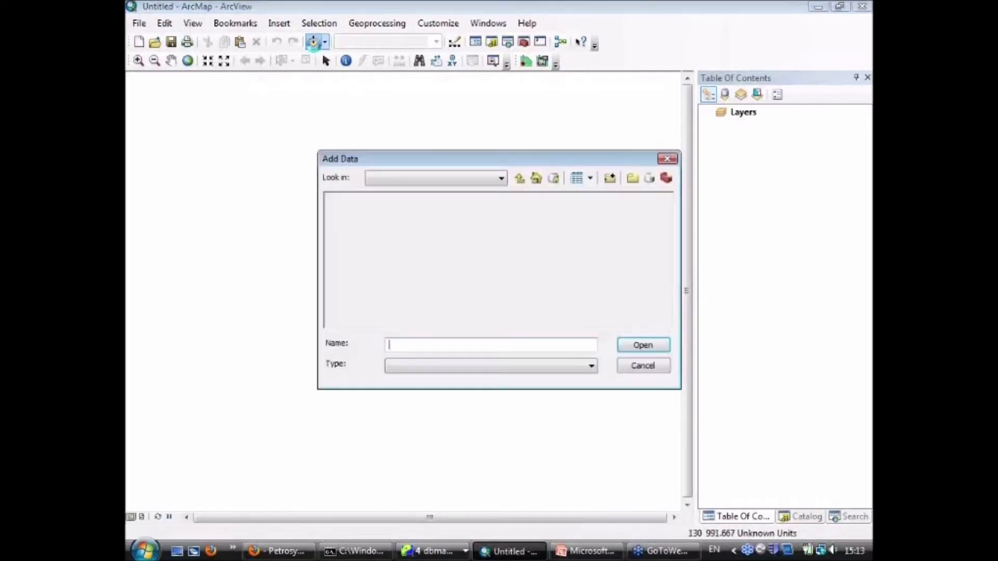
left_click(502, 179)
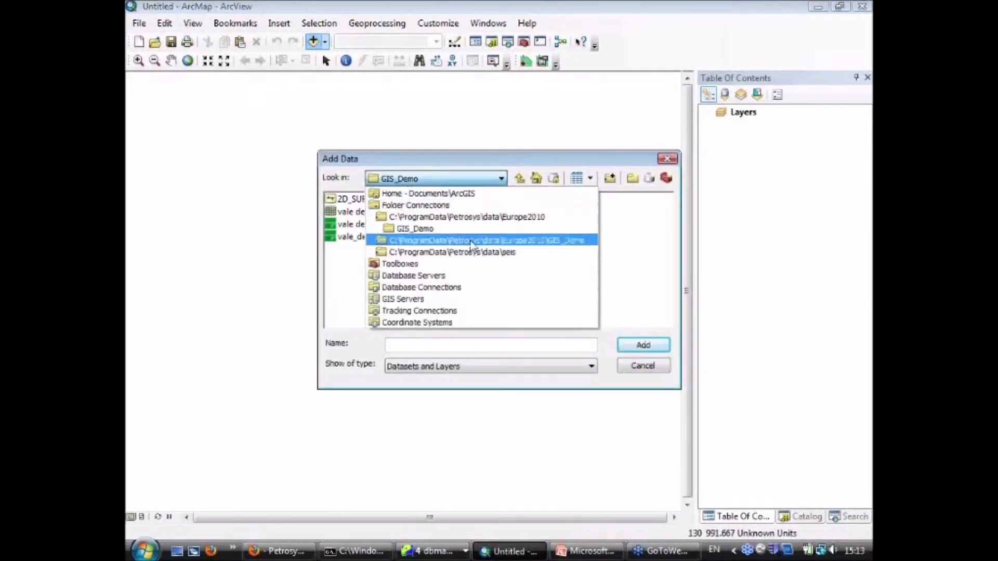
left_click(437, 299)
left_click(406, 252)
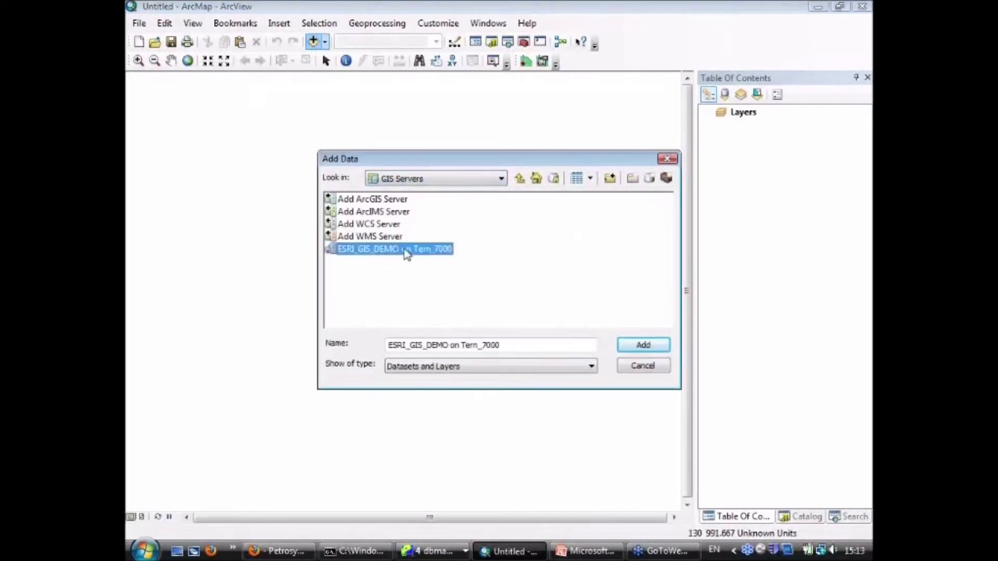
left_click(643, 345)
left_click(387, 205)
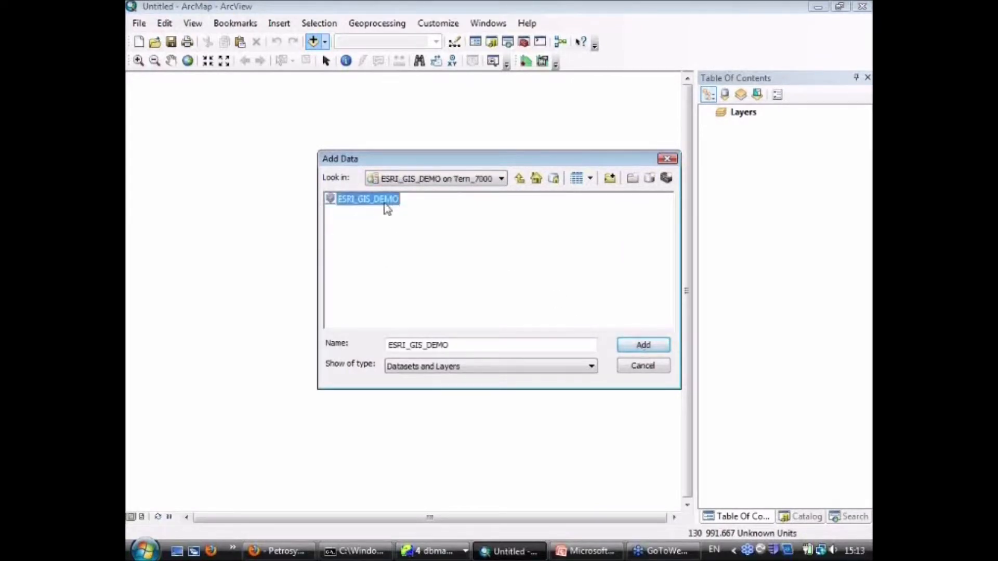
left_click(642, 345)
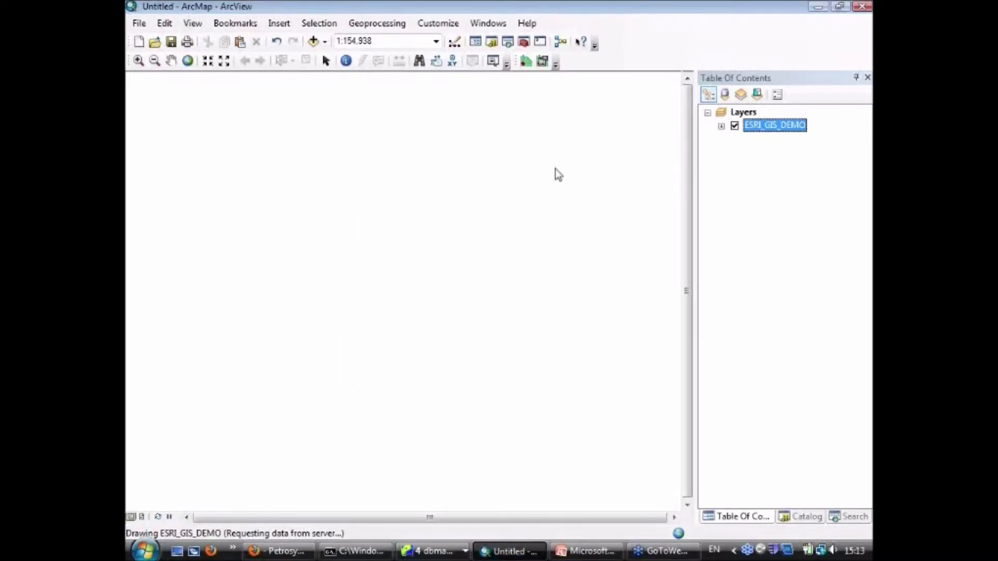
- Expand the ESRI_GIS_DEMO layer's sublayers, refresh the map, and hide the Contour lines sublayer
left_click(721, 127)
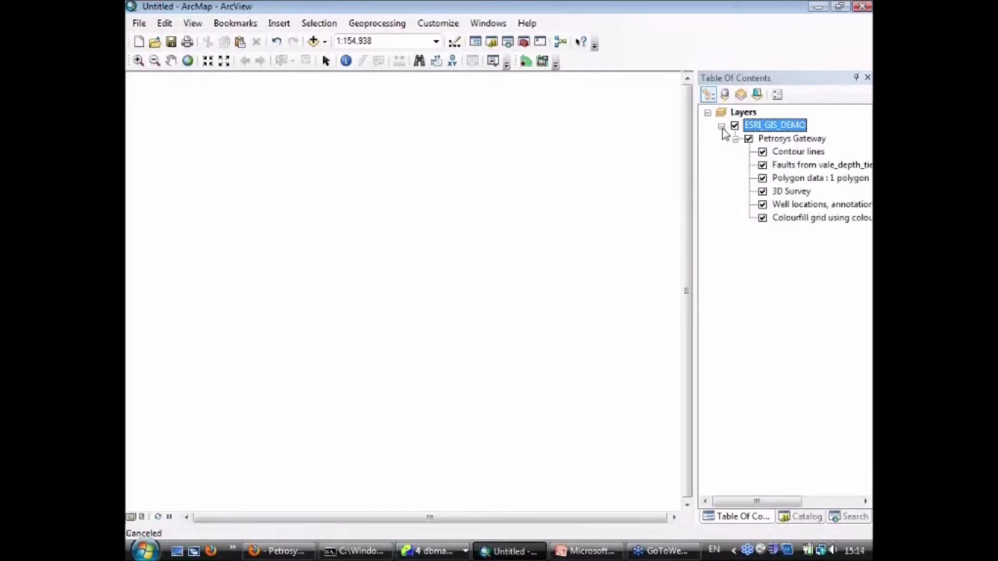
left_click(157, 516)
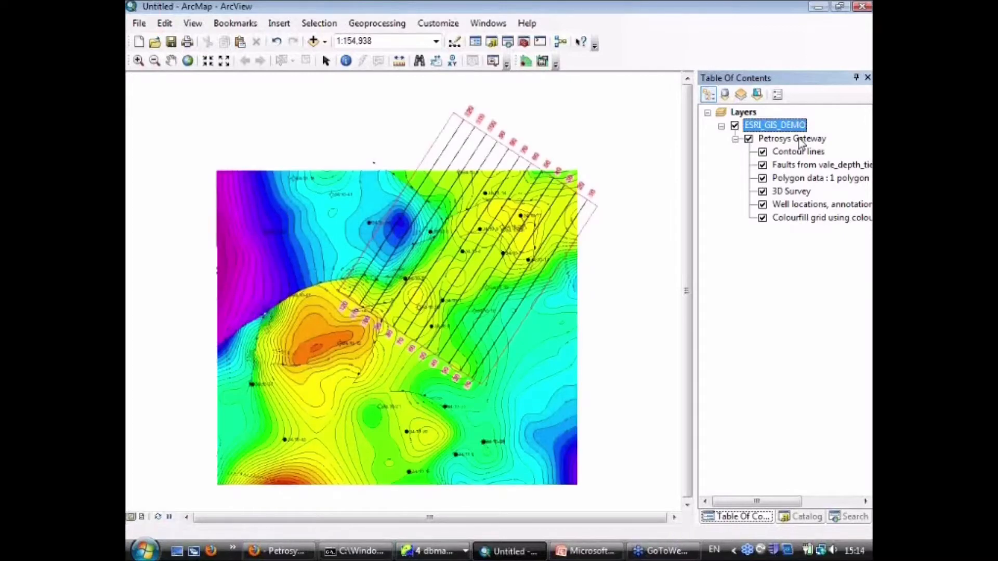
left_click(763, 153)
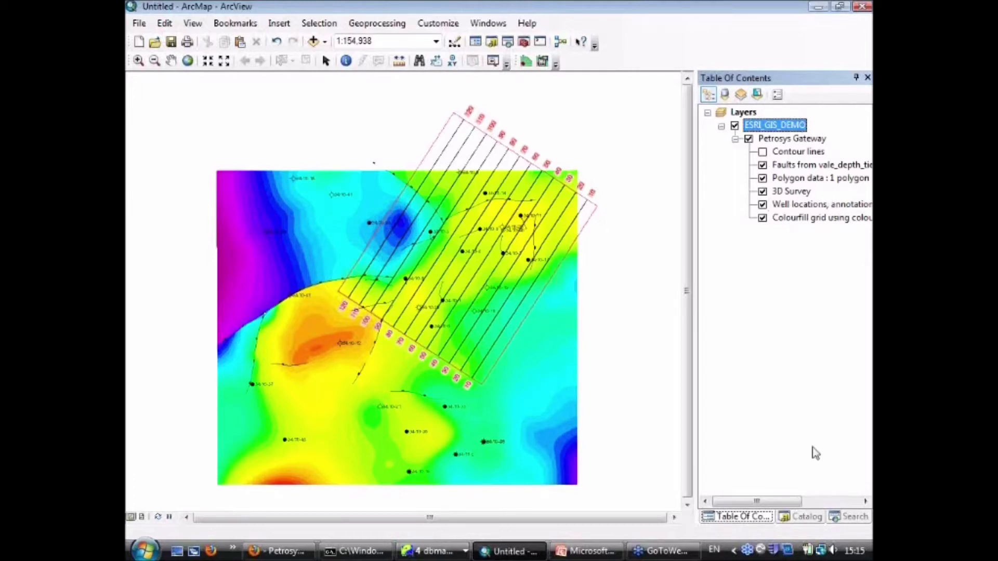
- Switch to the Petrosys map and display the seismic lines from the SMT database ps_34-10_smt_project
left_click(434, 550)
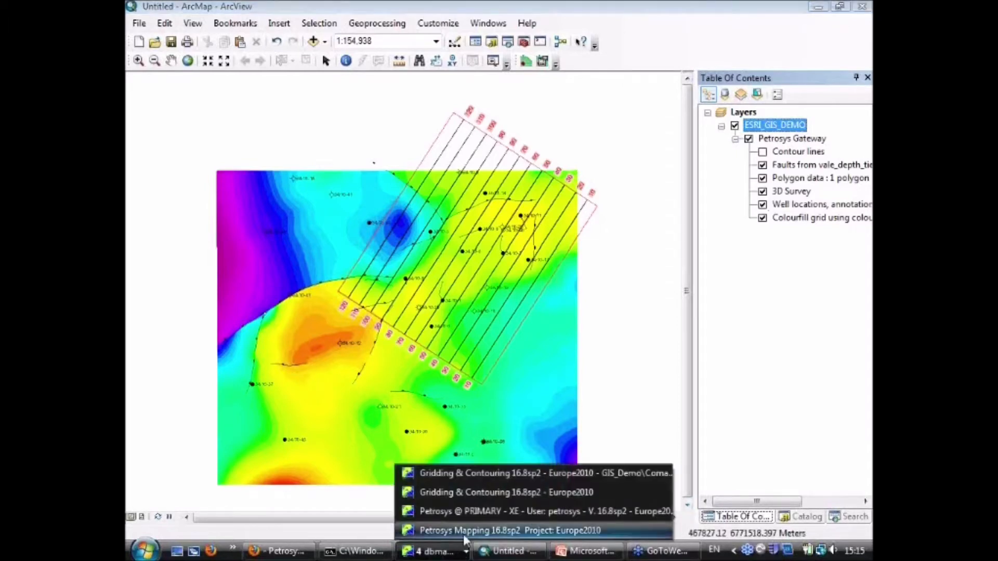
left_click(467, 512)
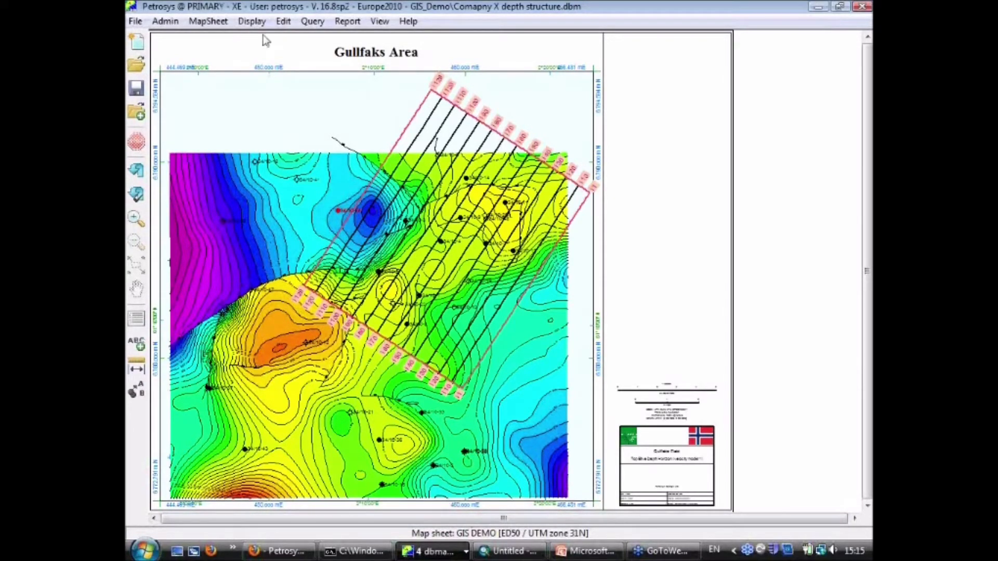
left_click(253, 21)
left_click(278, 88)
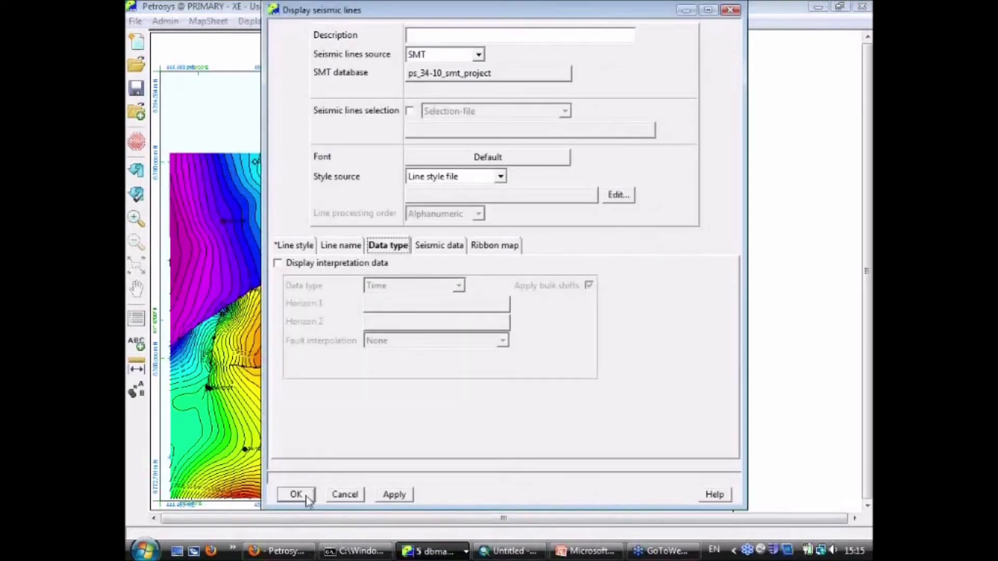
left_click(296, 495)
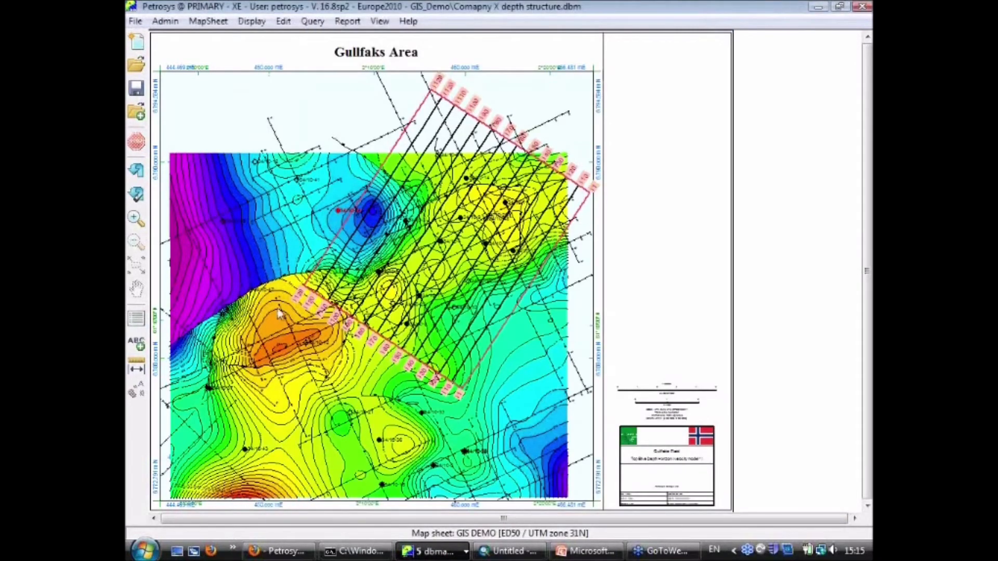
- Select a seismic line on the map and start a spatial data export of its layer with Shape file as the output type
left_click(279, 145)
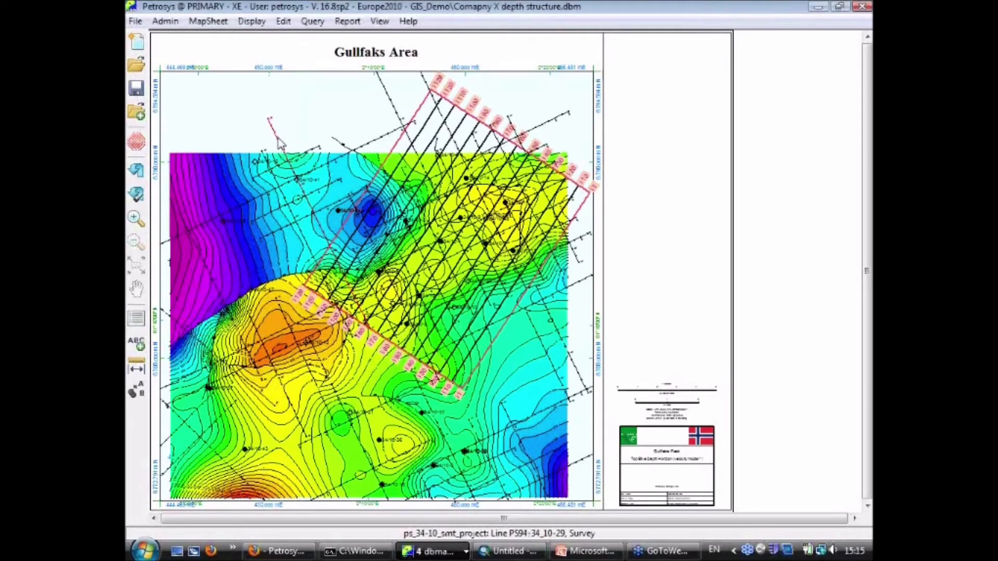
right_click(277, 137)
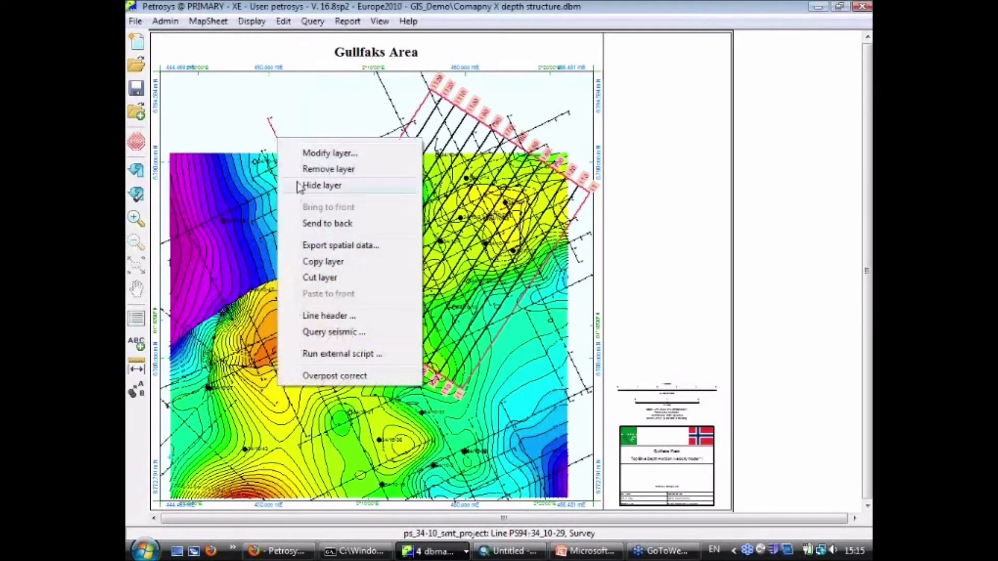
left_click(324, 250)
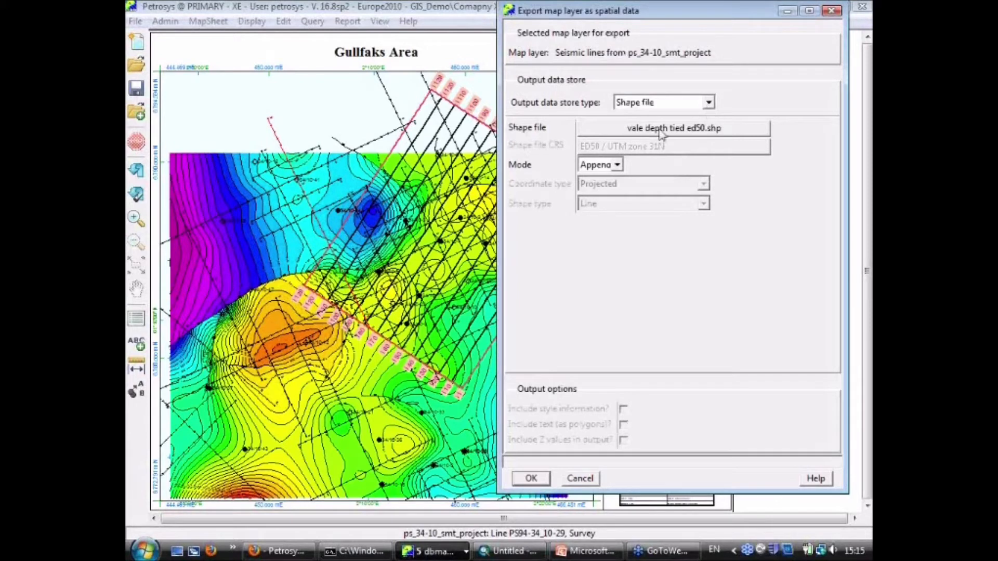
left_click(712, 103)
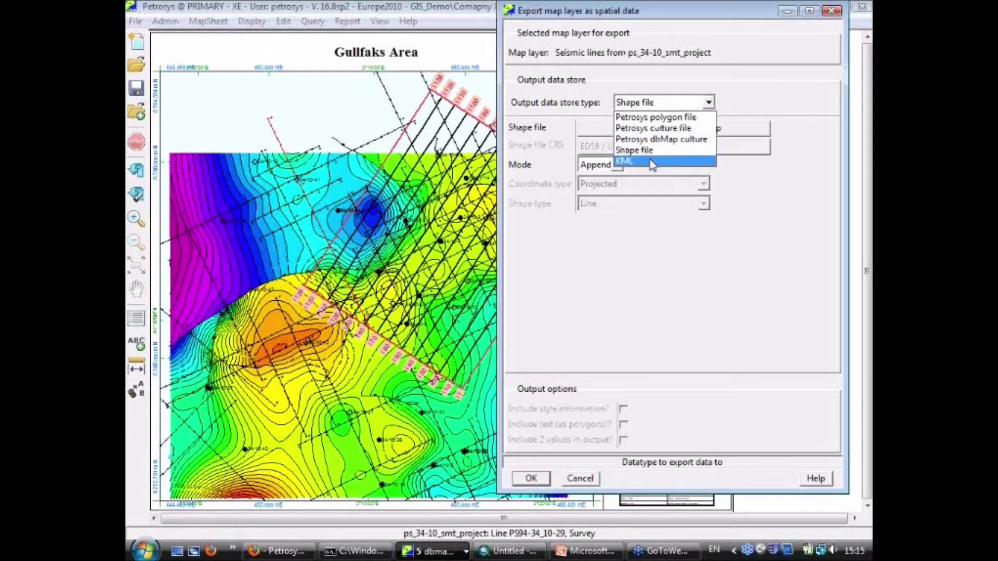
left_click(764, 114)
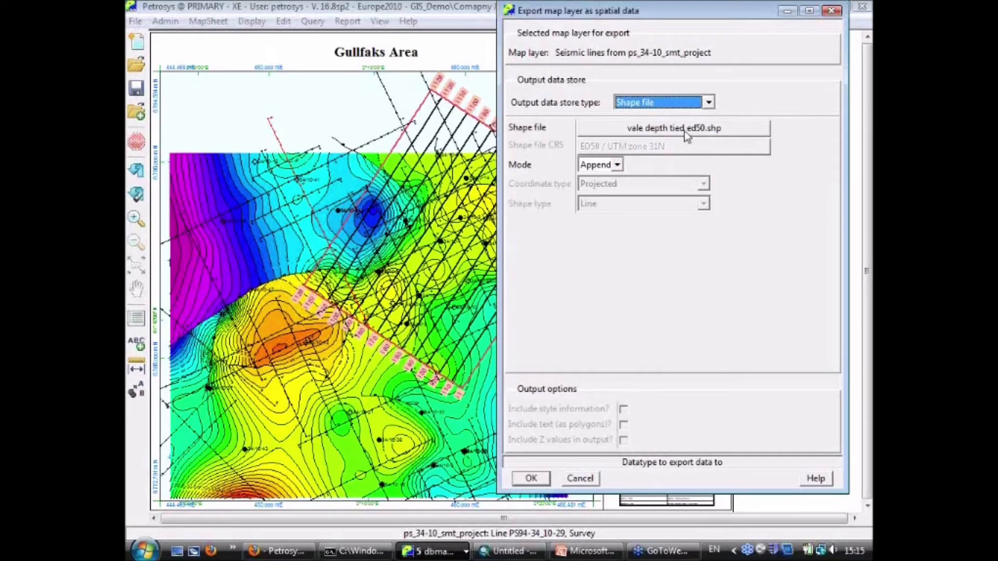
- Export the seismic lines layer to the shape file GIS_Demo\2D_SURVEY.shp in Create mode
left_click(688, 127)
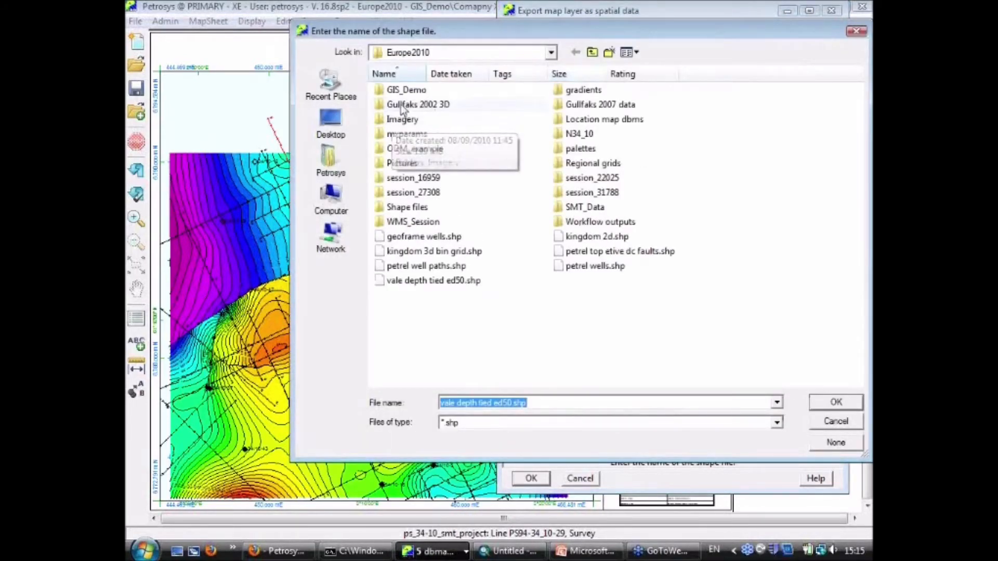
double_click(408, 90)
double_click(407, 92)
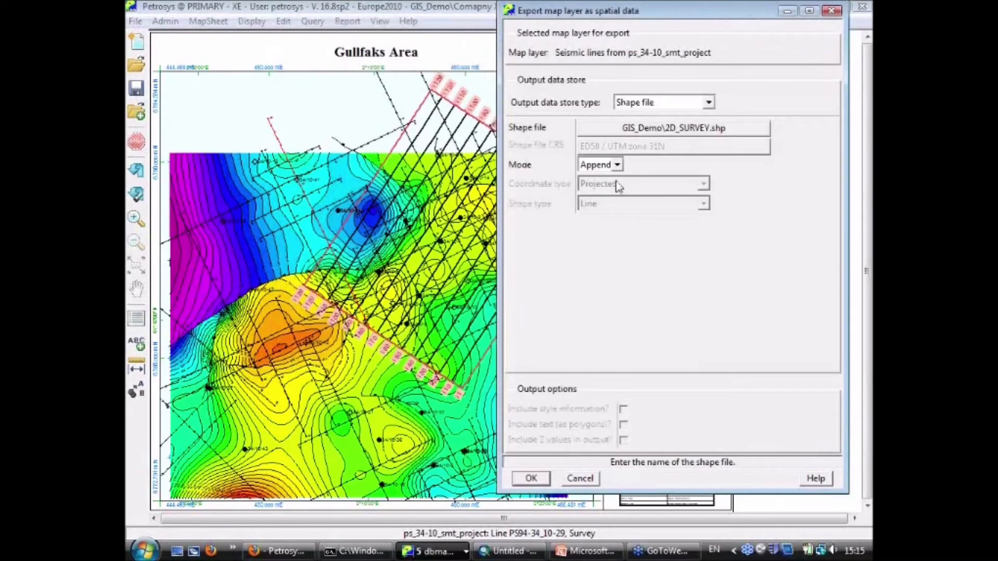
left_click(603, 191)
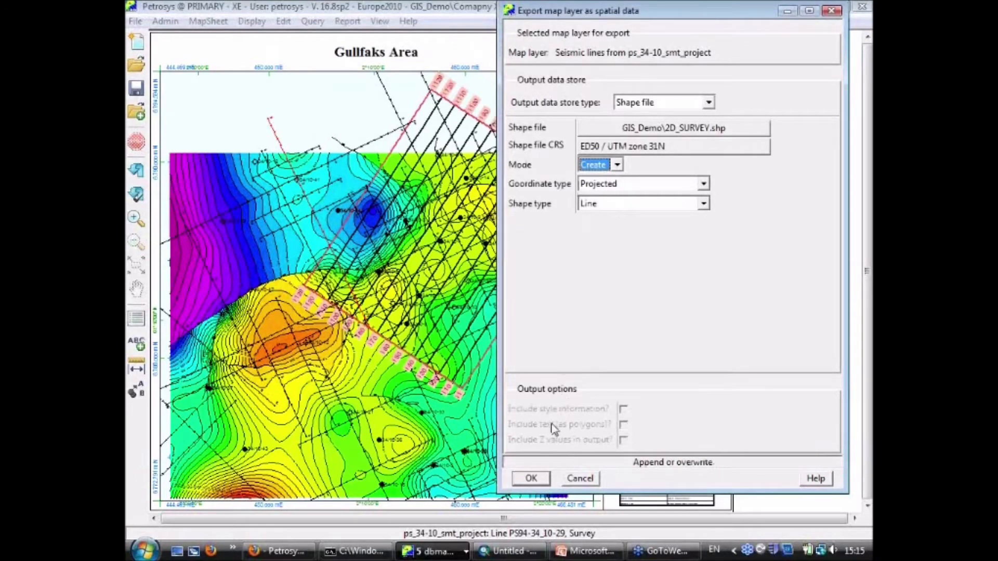
left_click(531, 478)
left_click(596, 282)
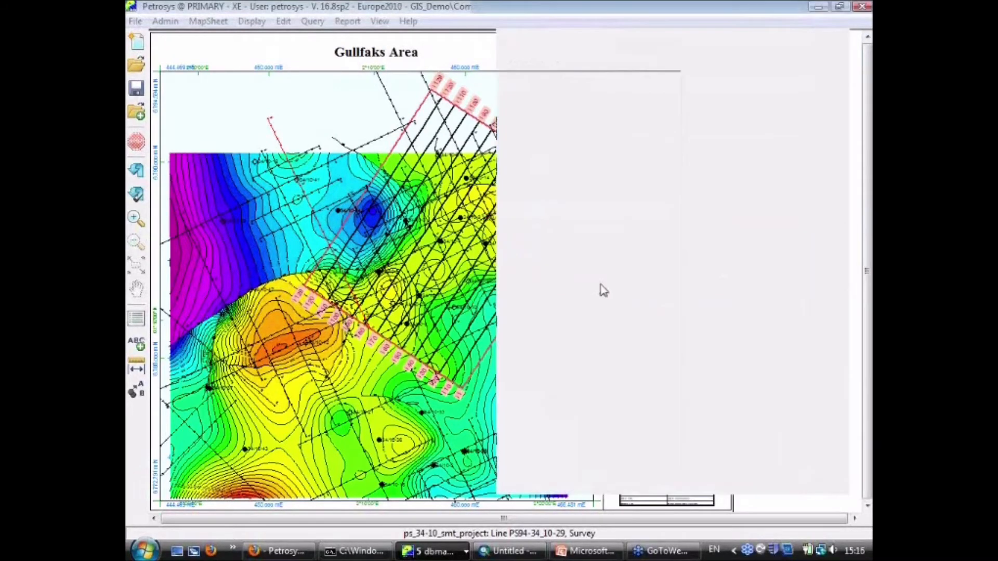
left_click(481, 373)
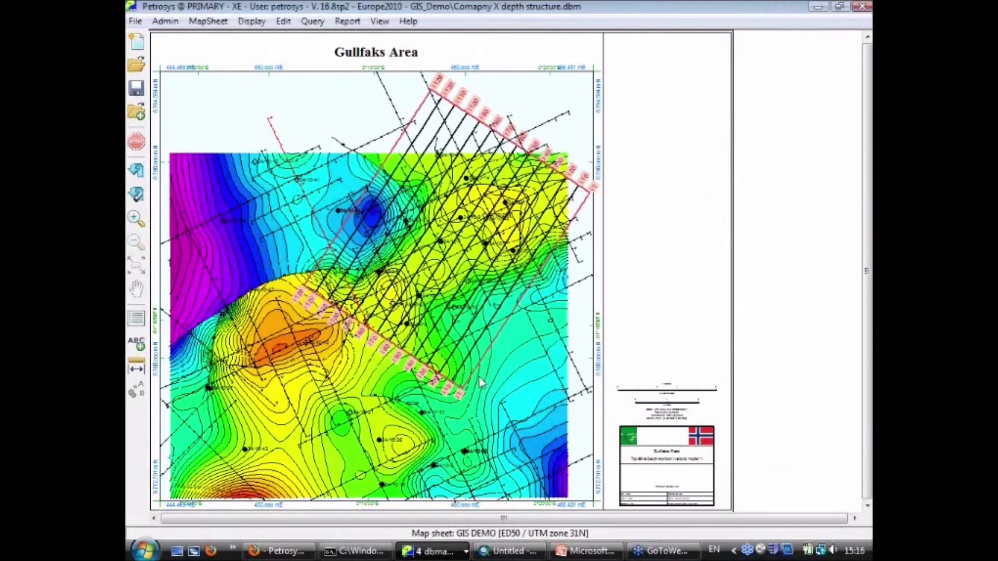
- Switch to ArcMap and add the 2D_SURVEY shape file to the map
left_click(491, 551)
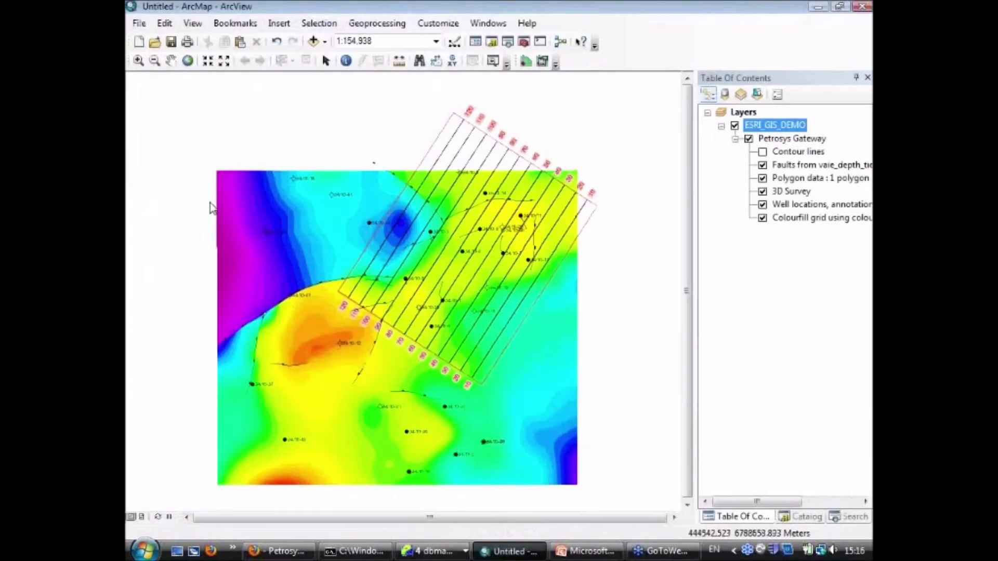
left_click(313, 41)
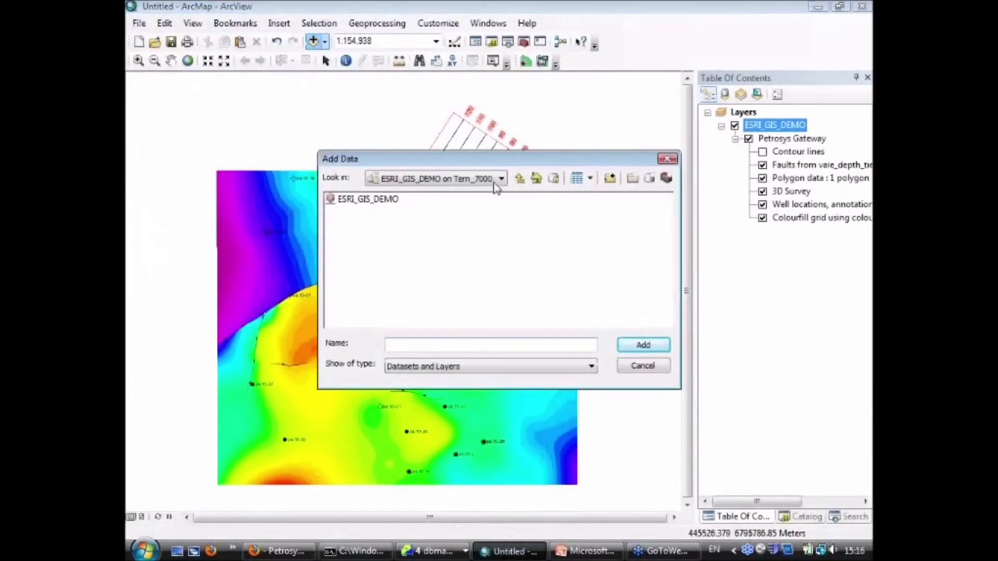
left_click(501, 179)
left_click(480, 232)
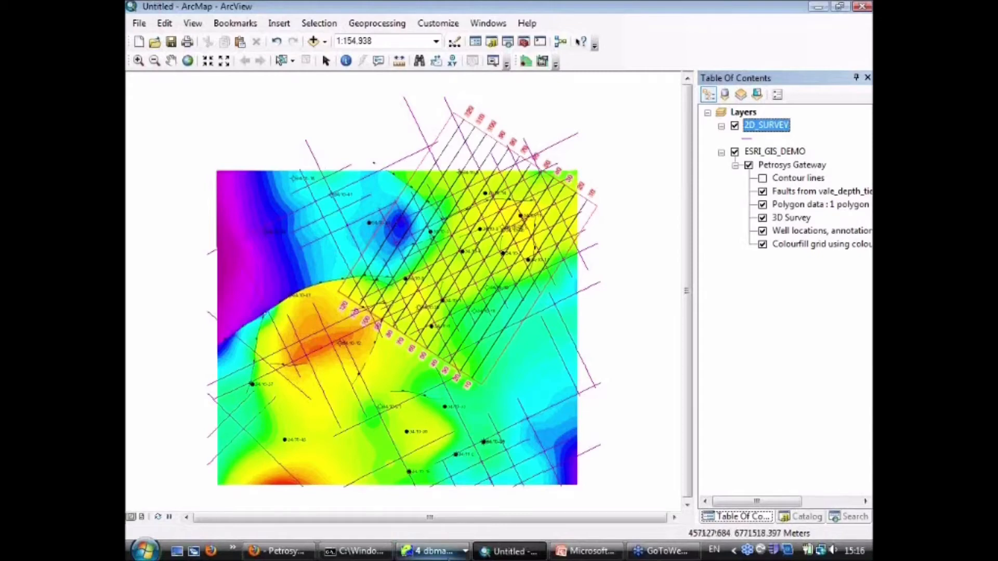
- Review the Petrosys map with the seismic lines, and switch to the PowerPoint presentation's Results slide
left_click(446, 551)
left_click(466, 515)
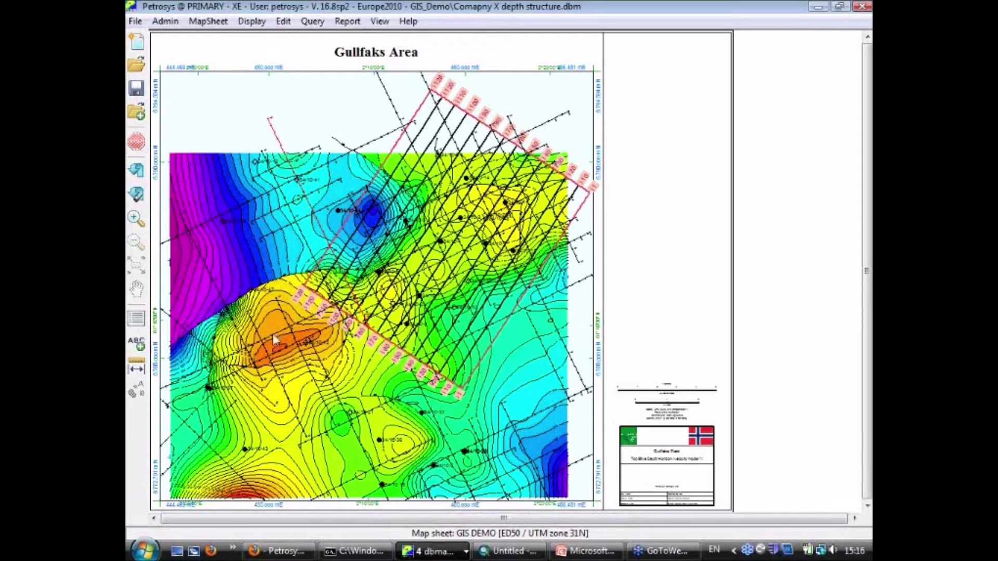
left_click(432, 551)
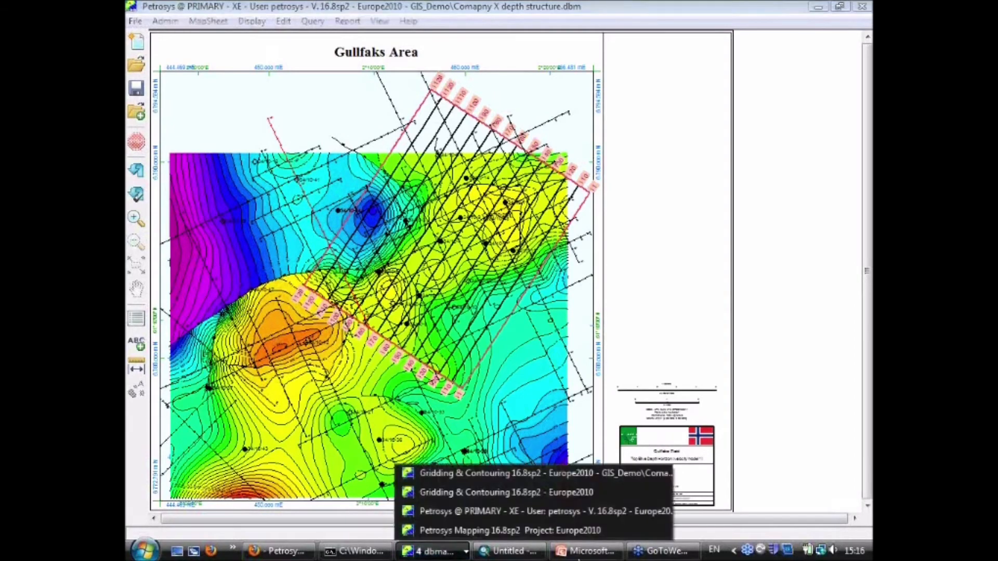
left_click(584, 556)
left_click(584, 556)
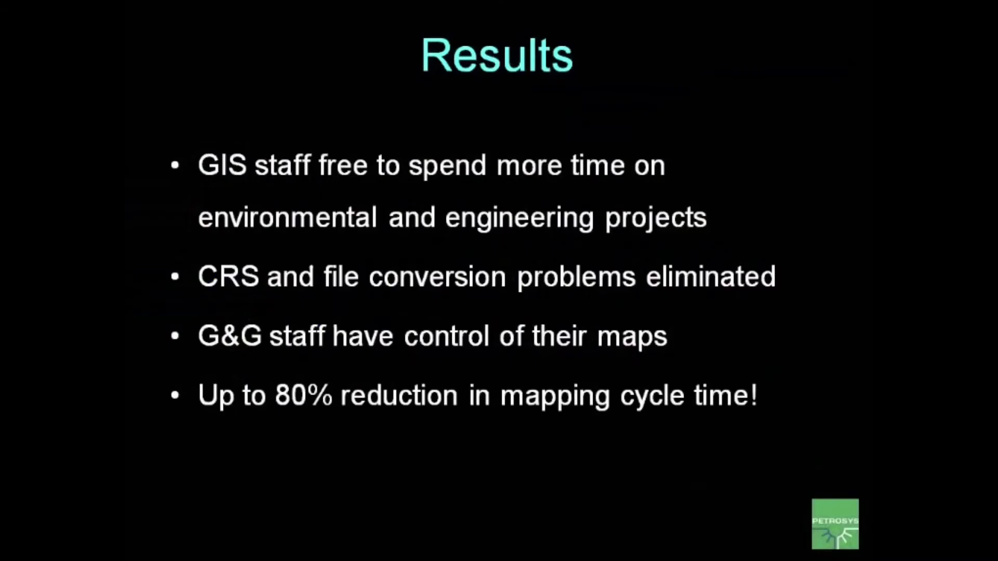